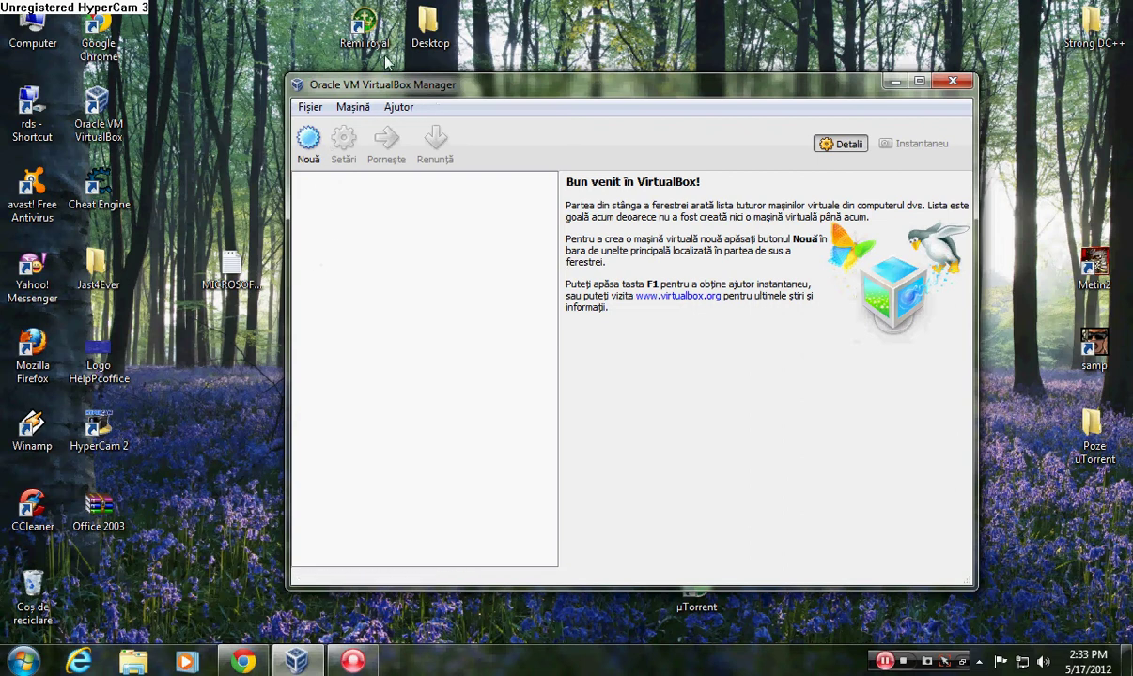
# Step: Start a new Microsoft Windows virtual machine named Windows XP, version Windows XP, with 870 MB of RAM
pyautogui.click(305, 168)
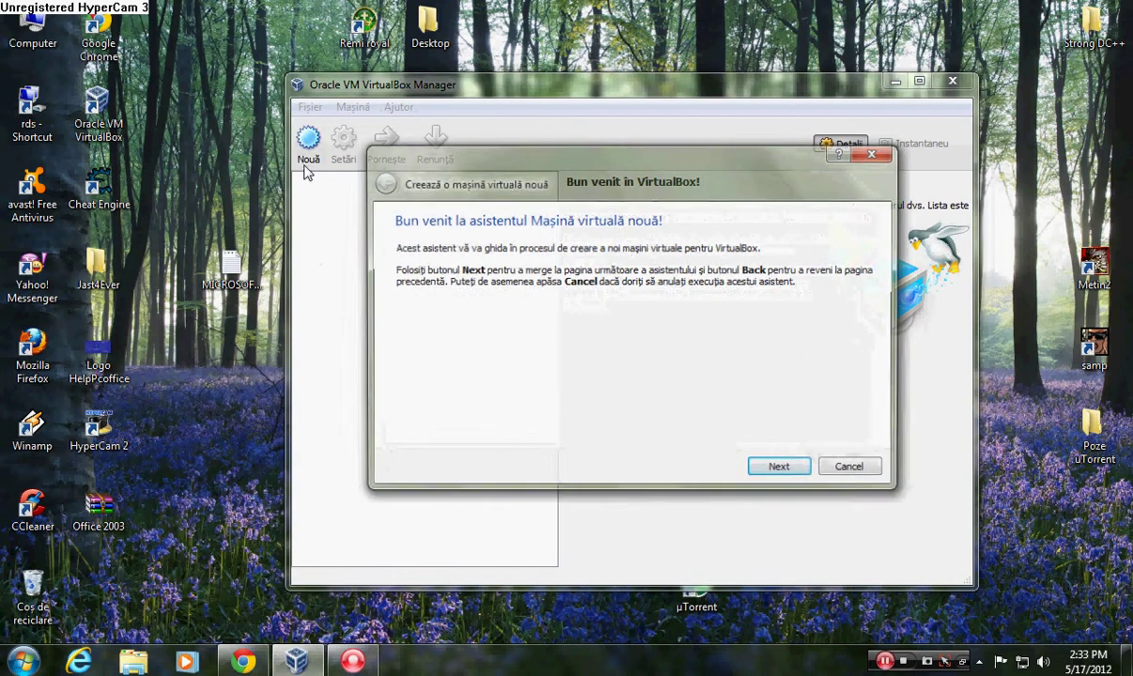
pyautogui.click(788, 478)
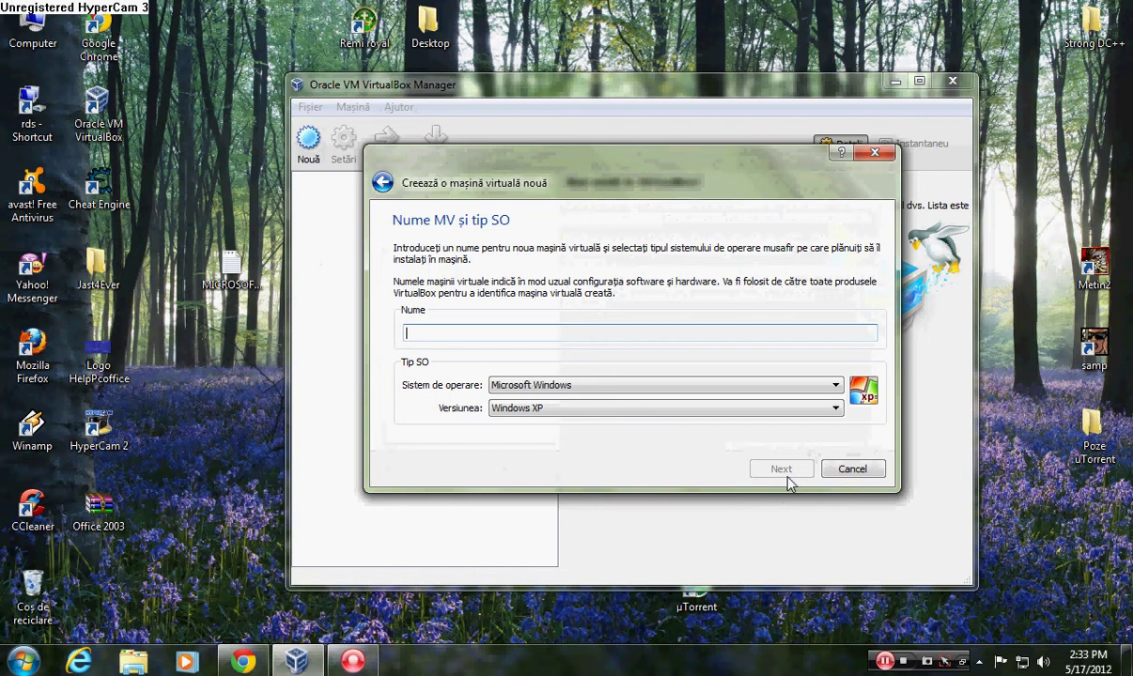
pyautogui.write('Windows XP')
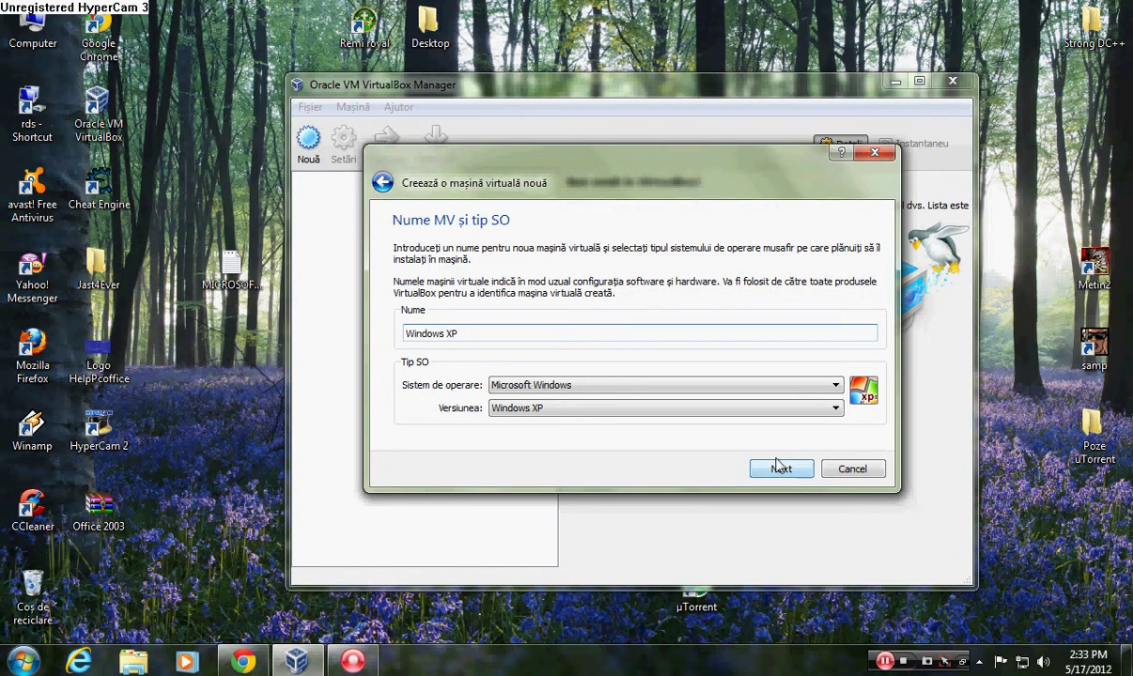
pyautogui.click(784, 472)
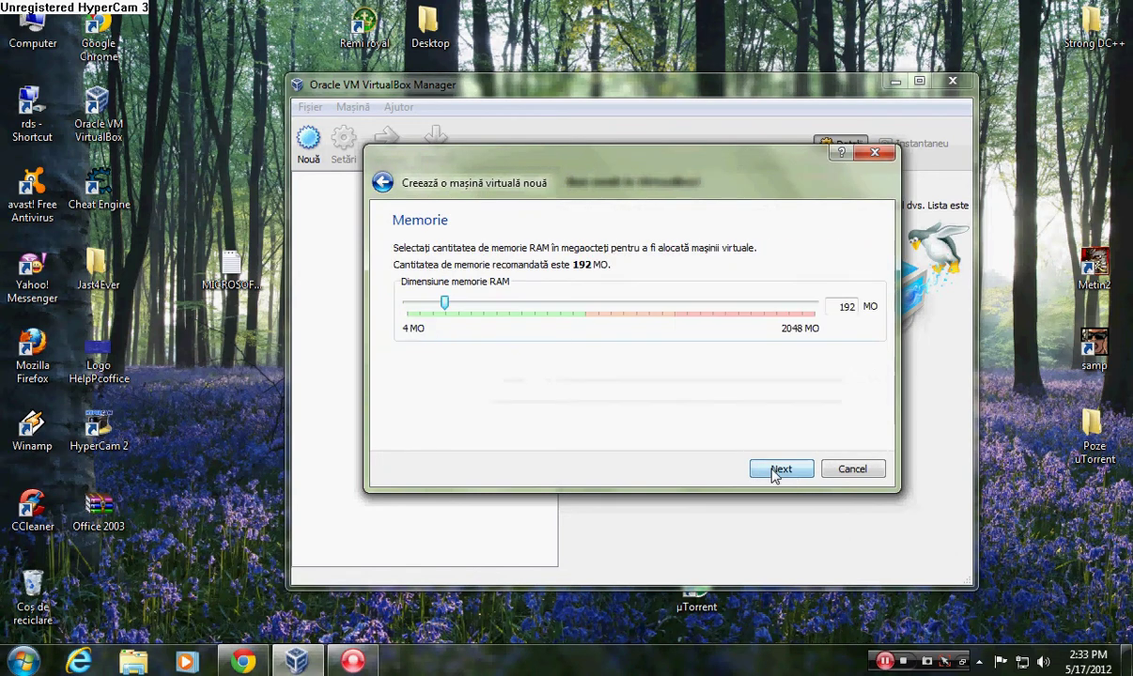
pyautogui.doubleClick(835, 304)
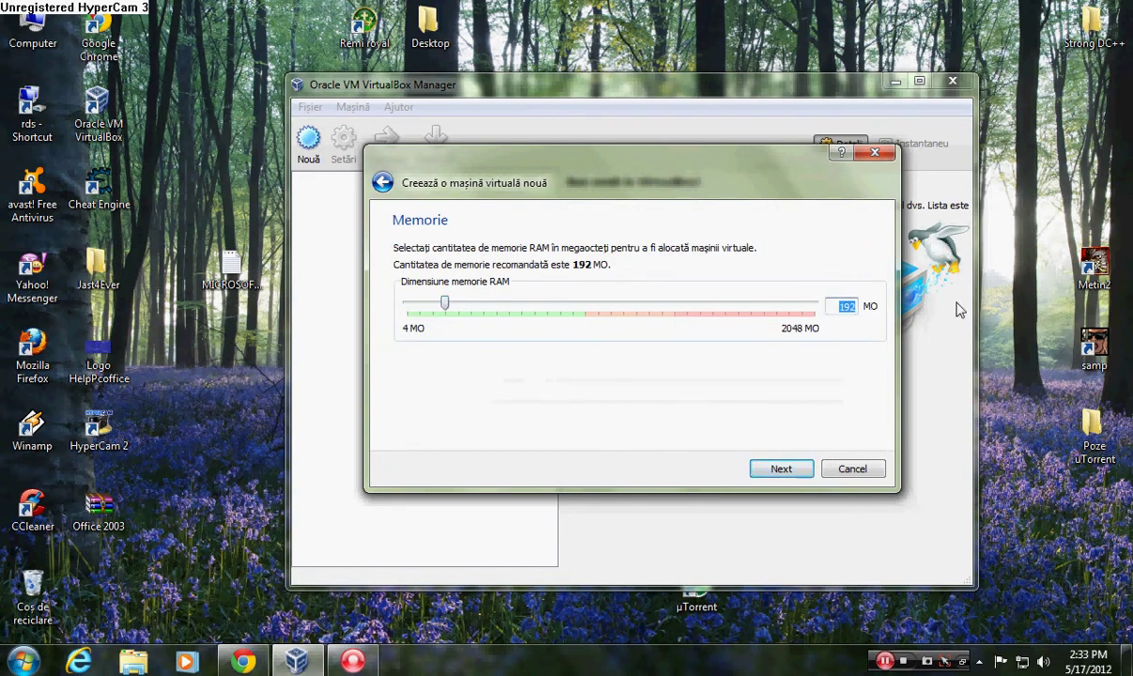
pyautogui.write('870')
pyautogui.click(787, 472)
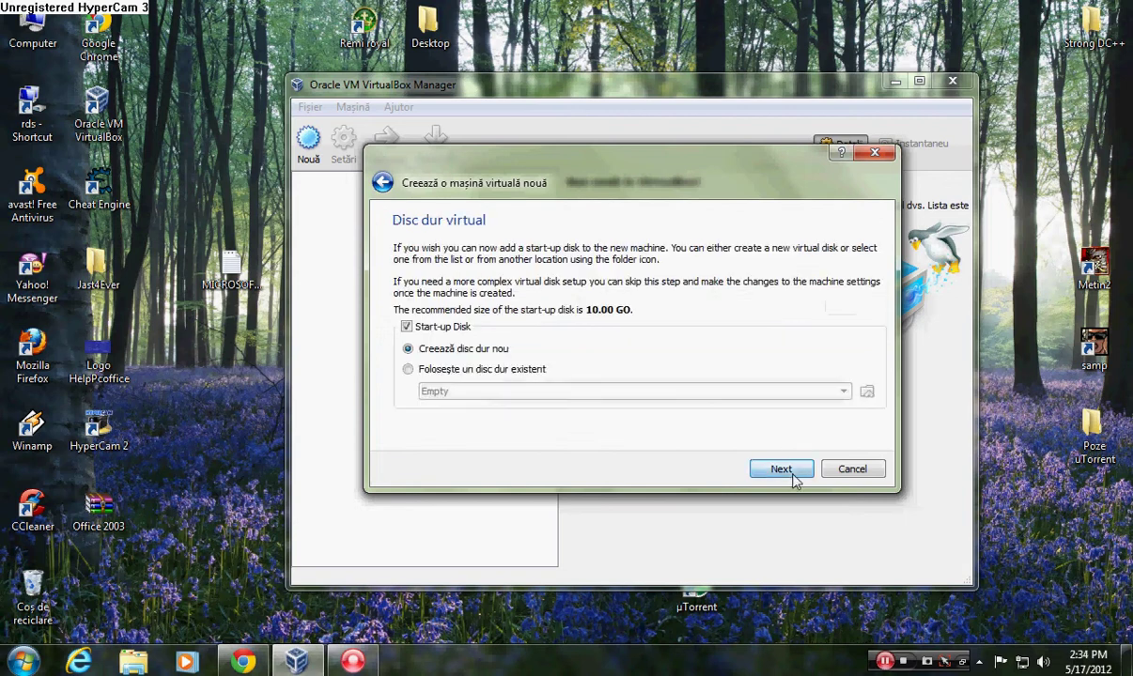
# Step: Add a new dynamically allocated 50 GB start-up disk named Windows XP and finish creating the virtual machine
pyautogui.click(792, 475)
pyautogui.click(791, 468)
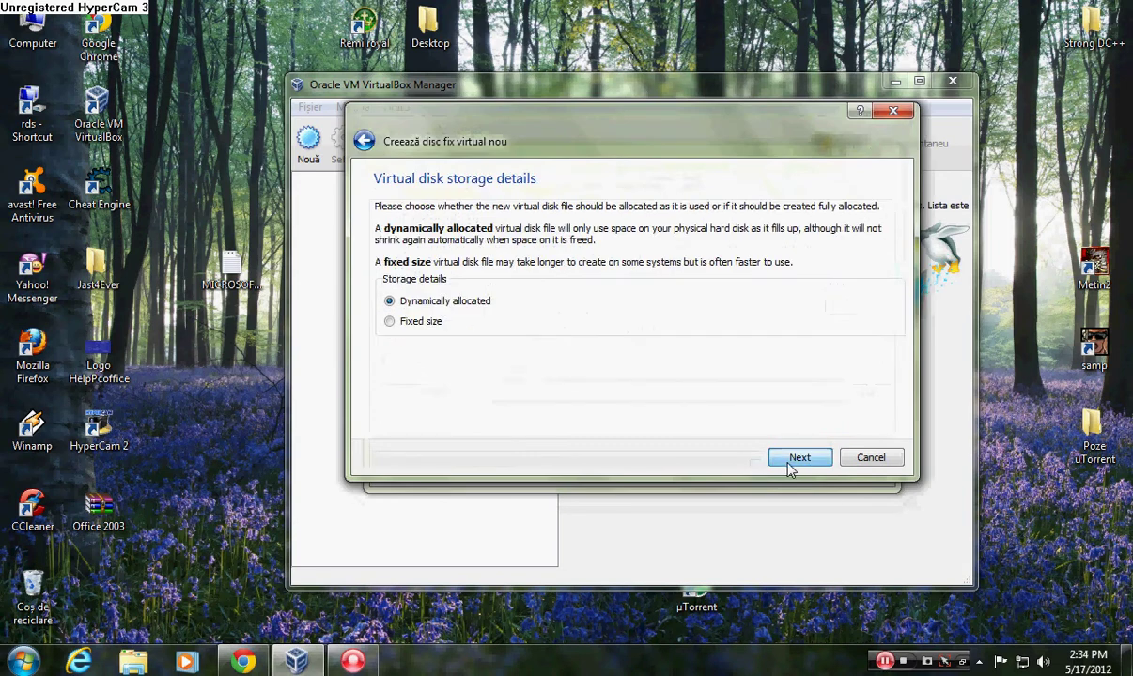
pyautogui.click(791, 468)
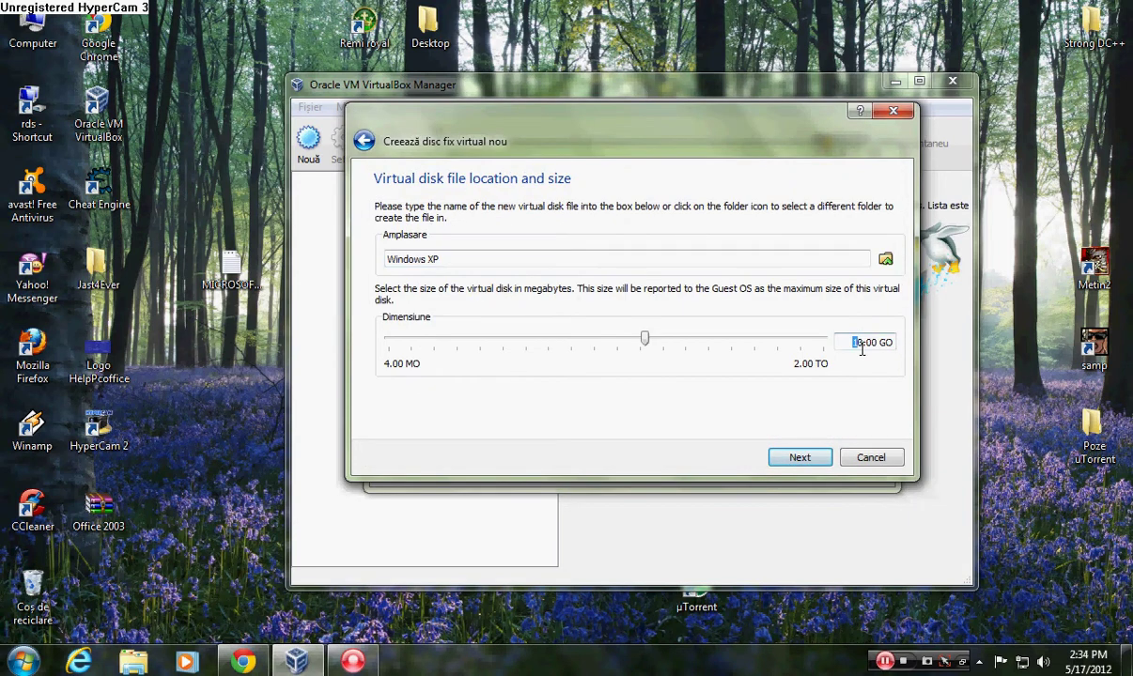
pyautogui.moveTo(852, 344); pyautogui.dragTo(862, 352)
pyautogui.write('50')
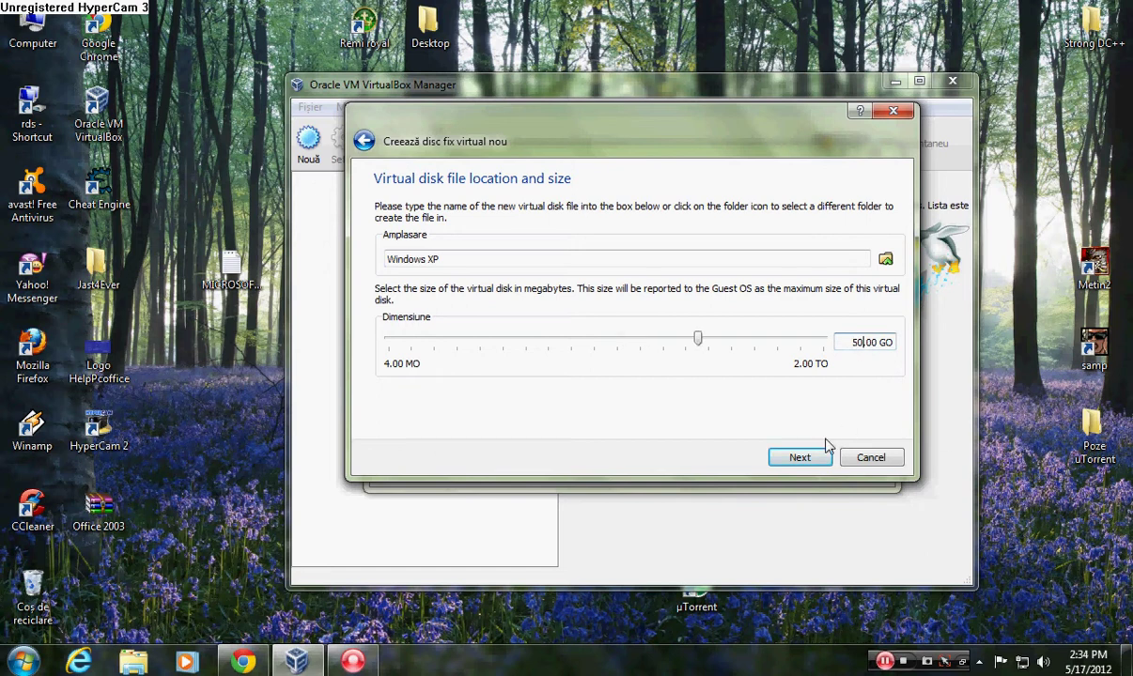
pyautogui.click(799, 457)
pyautogui.click(801, 458)
pyautogui.click(792, 467)
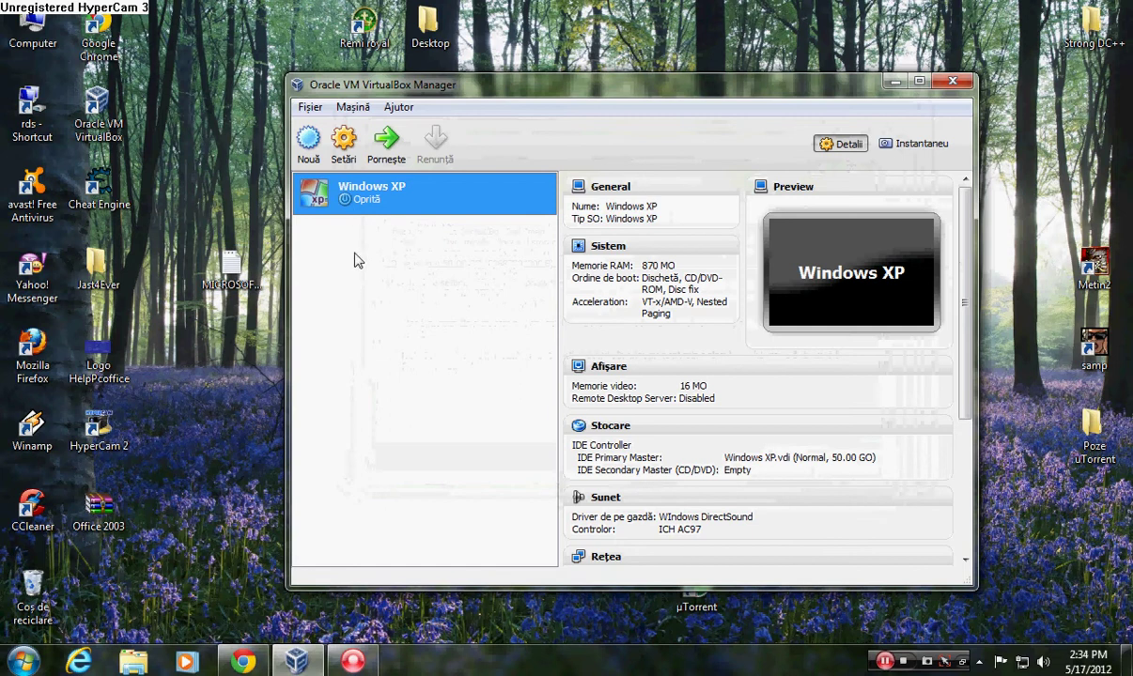
# Step: Enable network (Rețea) as a boot device in the Windows XP machine's system settings
pyautogui.click(345, 146)
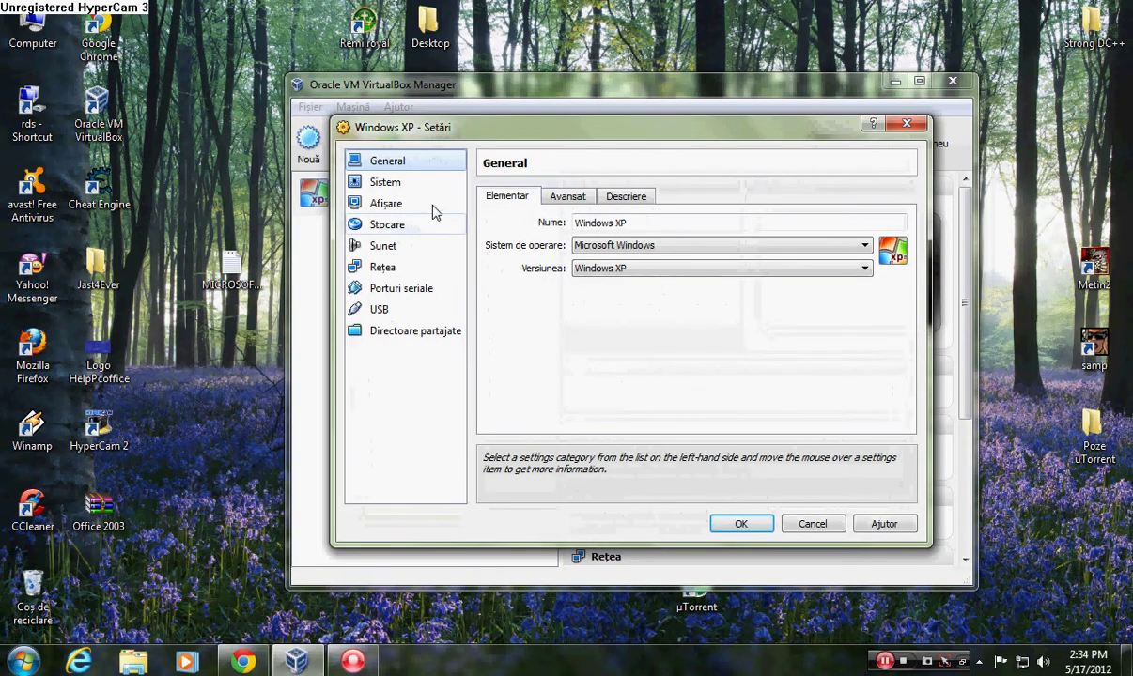
pyautogui.click(375, 181)
pyautogui.click(575, 309)
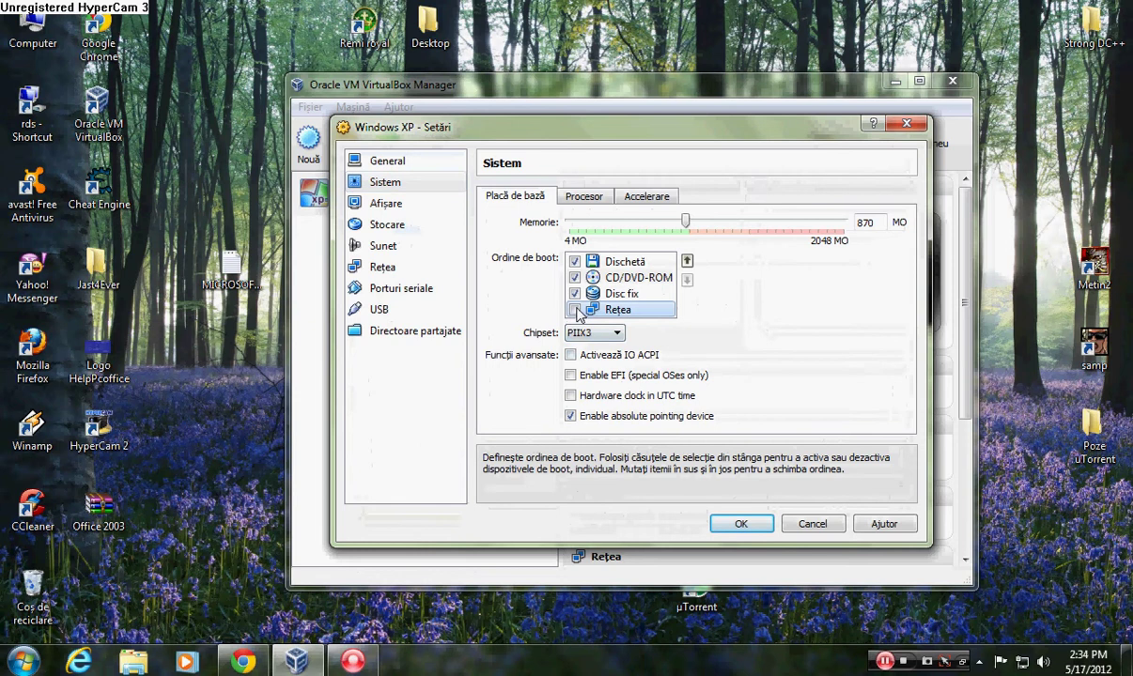
# Step: Set the machine's video memory to 128 MB, enable 2D video and 3D acceleration, and save the settings
pyautogui.click(389, 202)
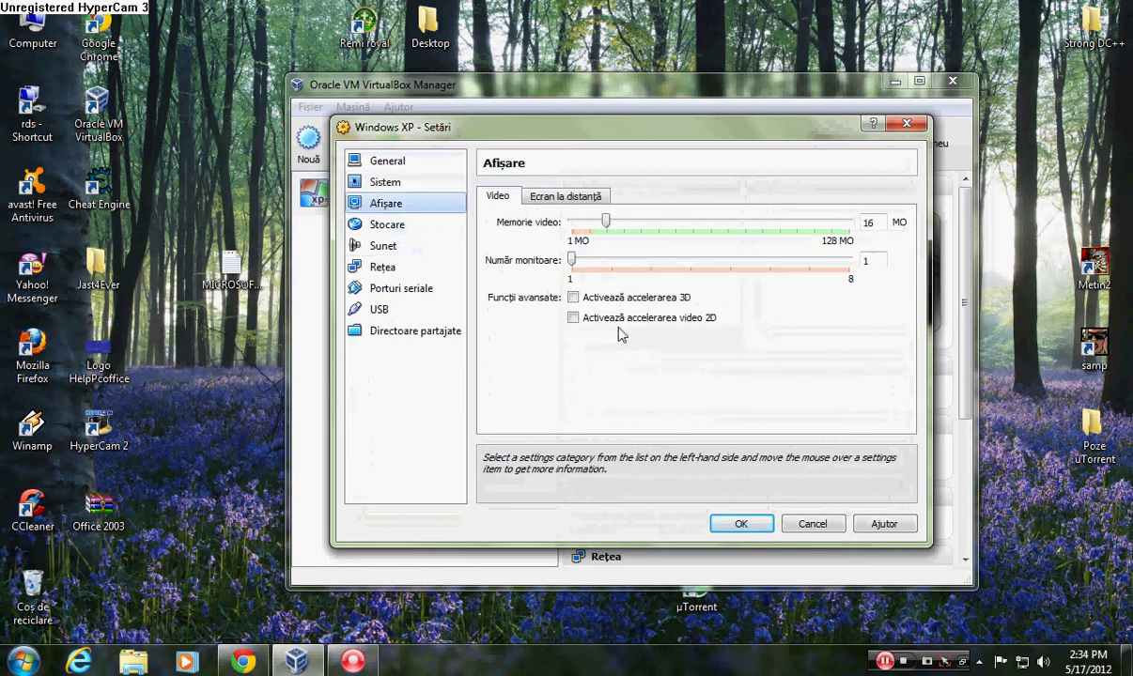
pyautogui.moveTo(606, 225); pyautogui.dragTo(848, 223)
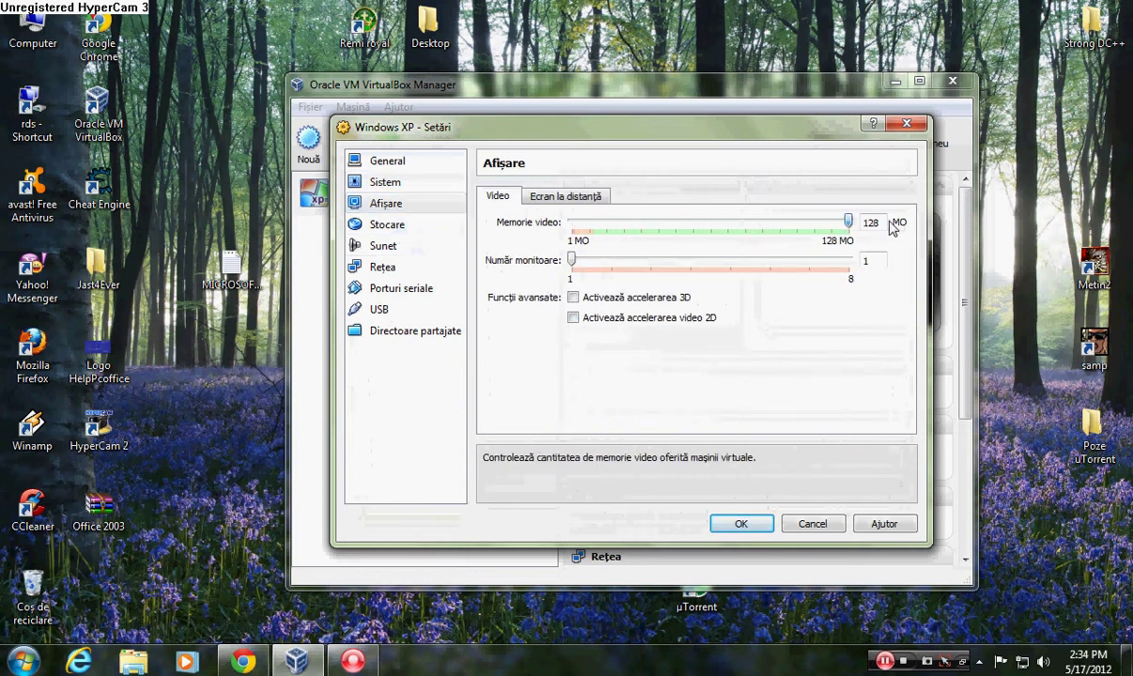
pyautogui.click(573, 319)
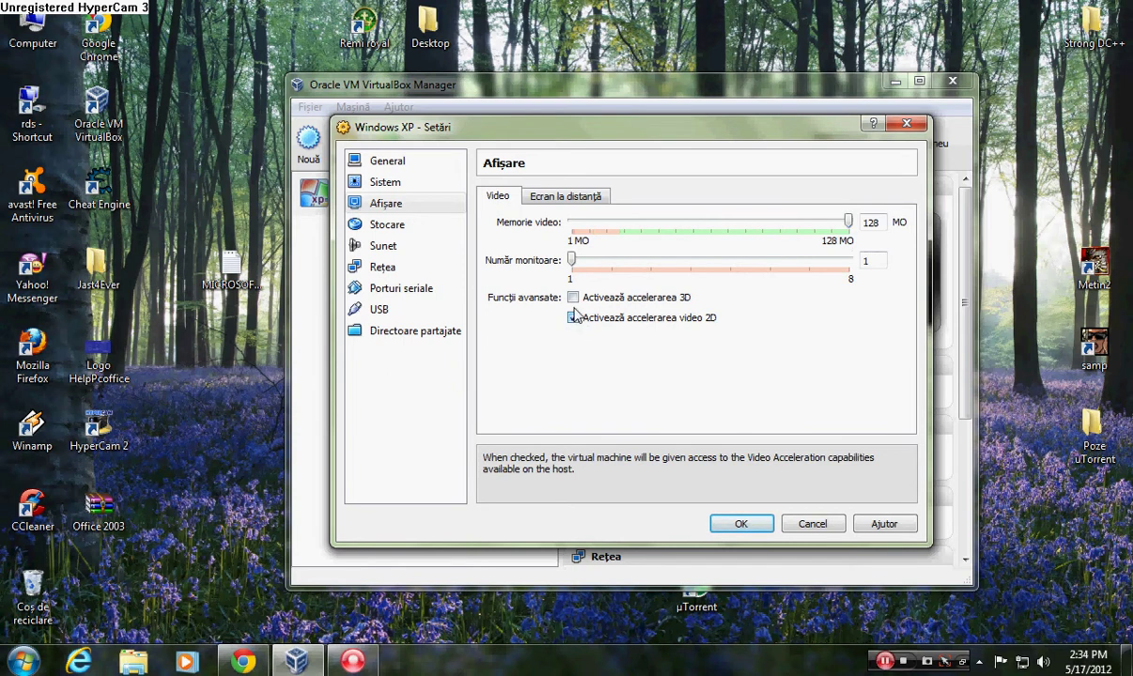
pyautogui.click(574, 298)
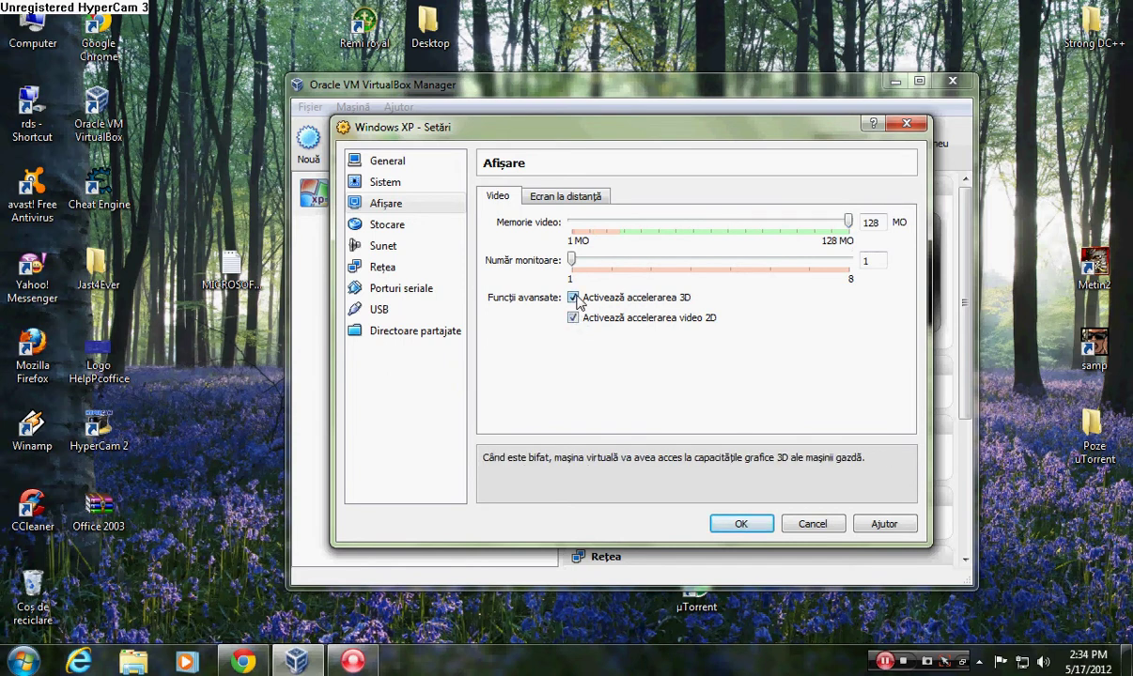
pyautogui.click(747, 527)
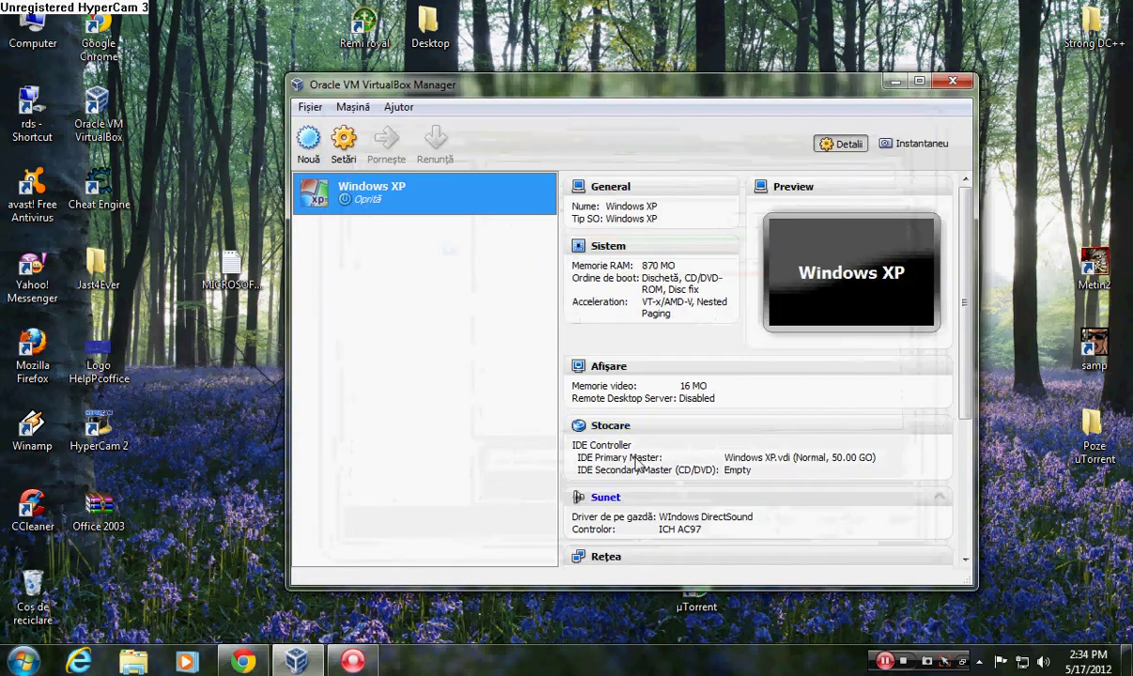
# Step: Start the Windows XP machine for its first run with the Windows XP Professional disk image as installation medium
pyautogui.click(386, 143)
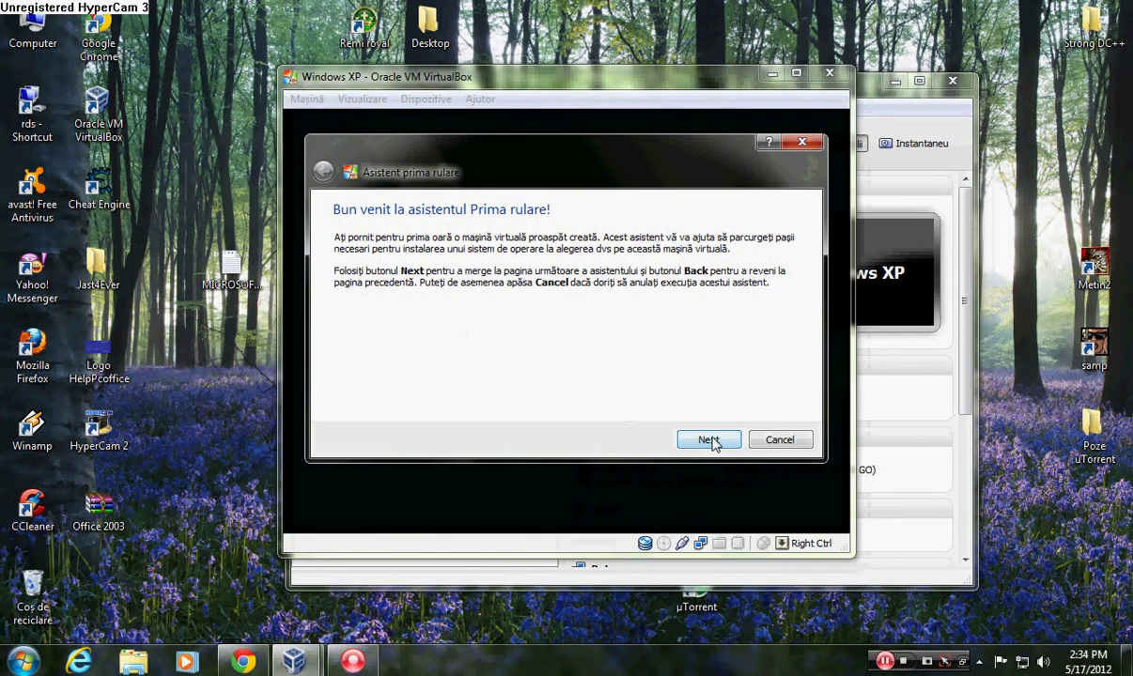
pyautogui.click(712, 440)
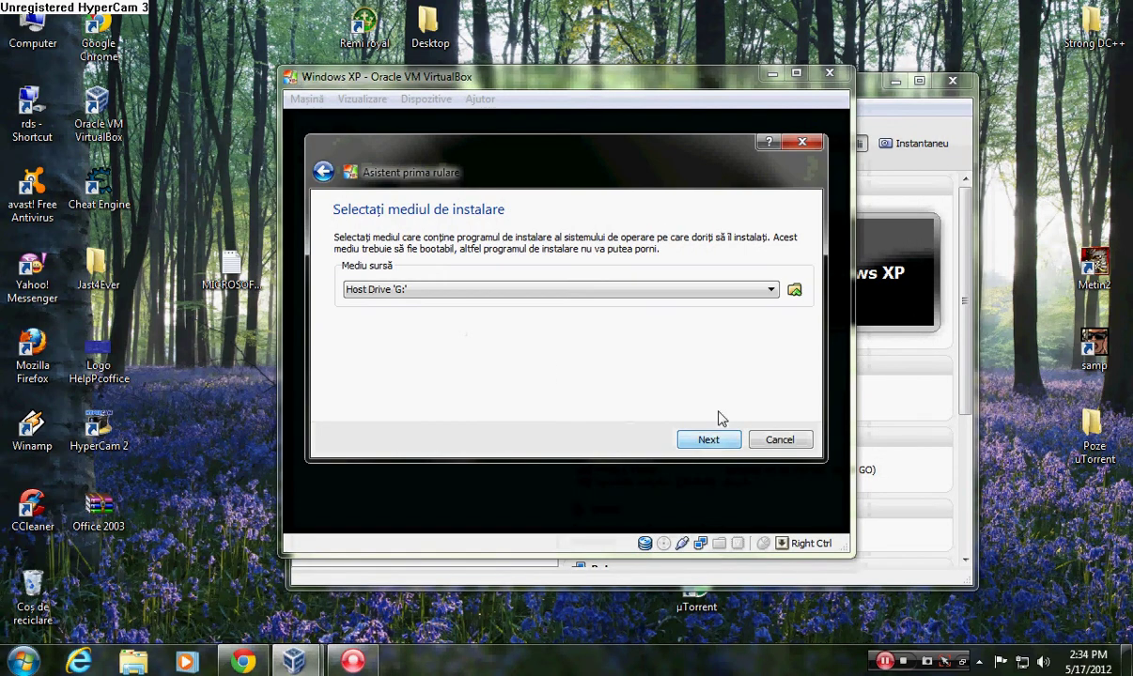
pyautogui.click(795, 290)
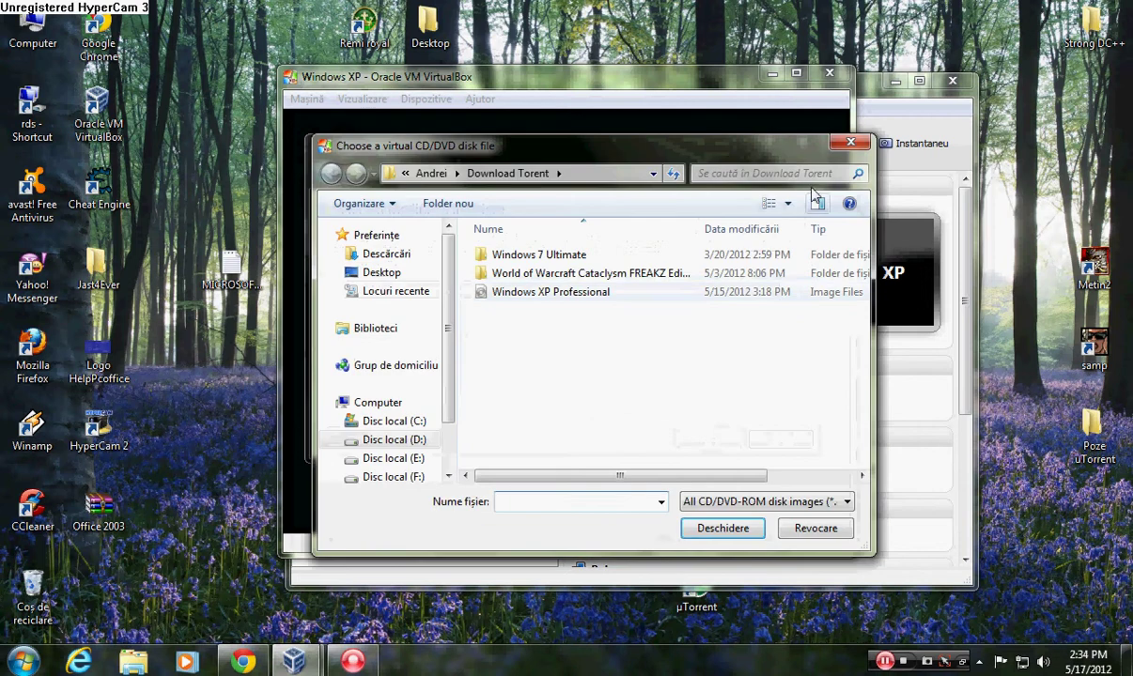
pyautogui.click(850, 142)
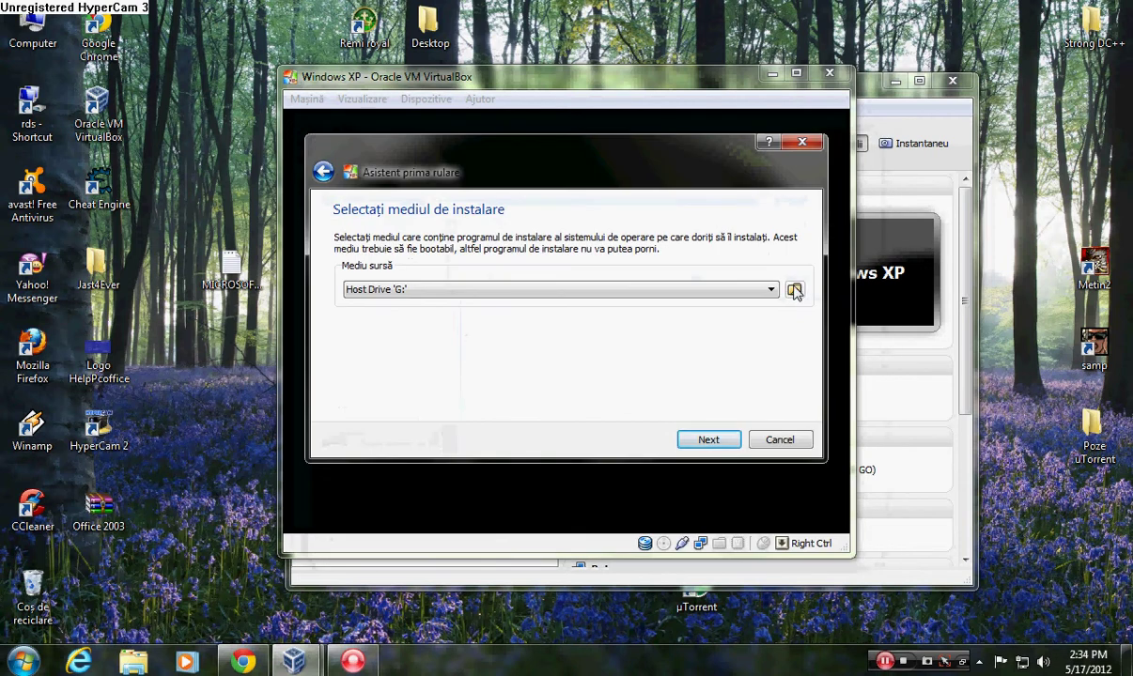
pyautogui.click(794, 289)
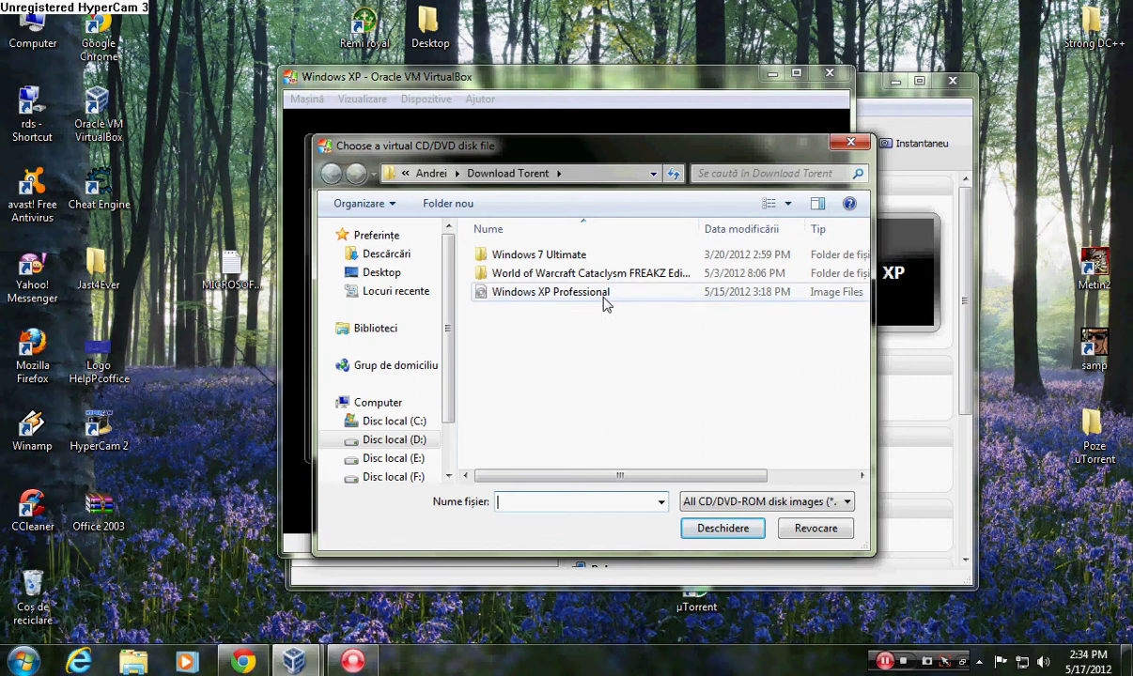
pyautogui.click(559, 289)
pyautogui.click(722, 528)
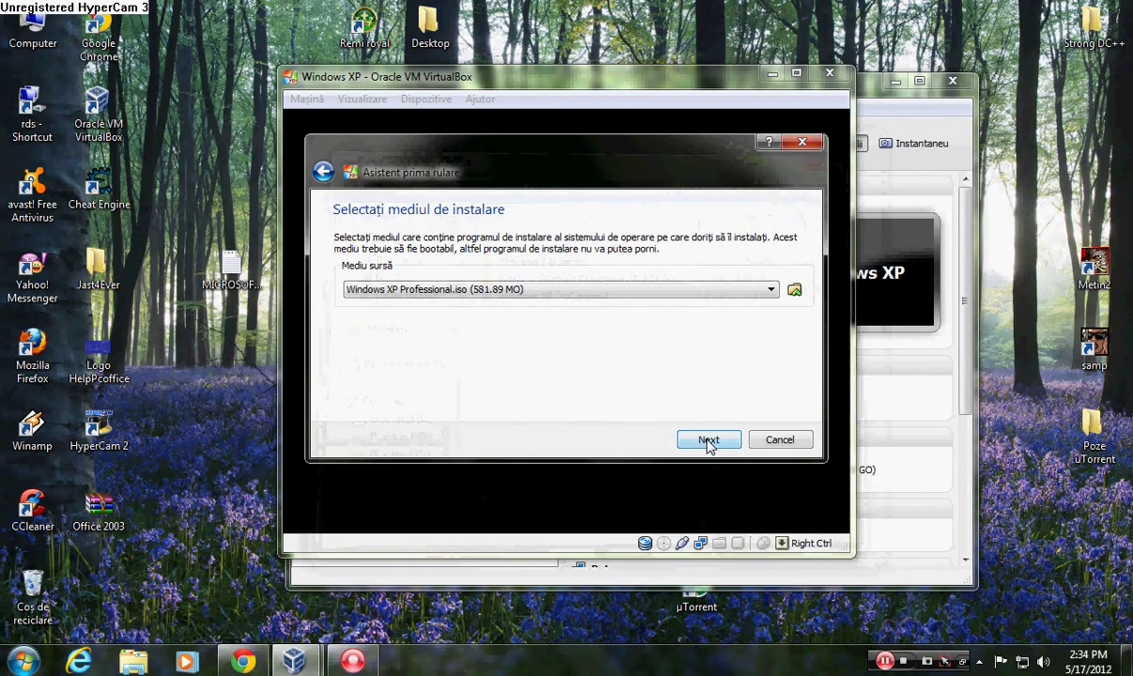
pyautogui.click(714, 437)
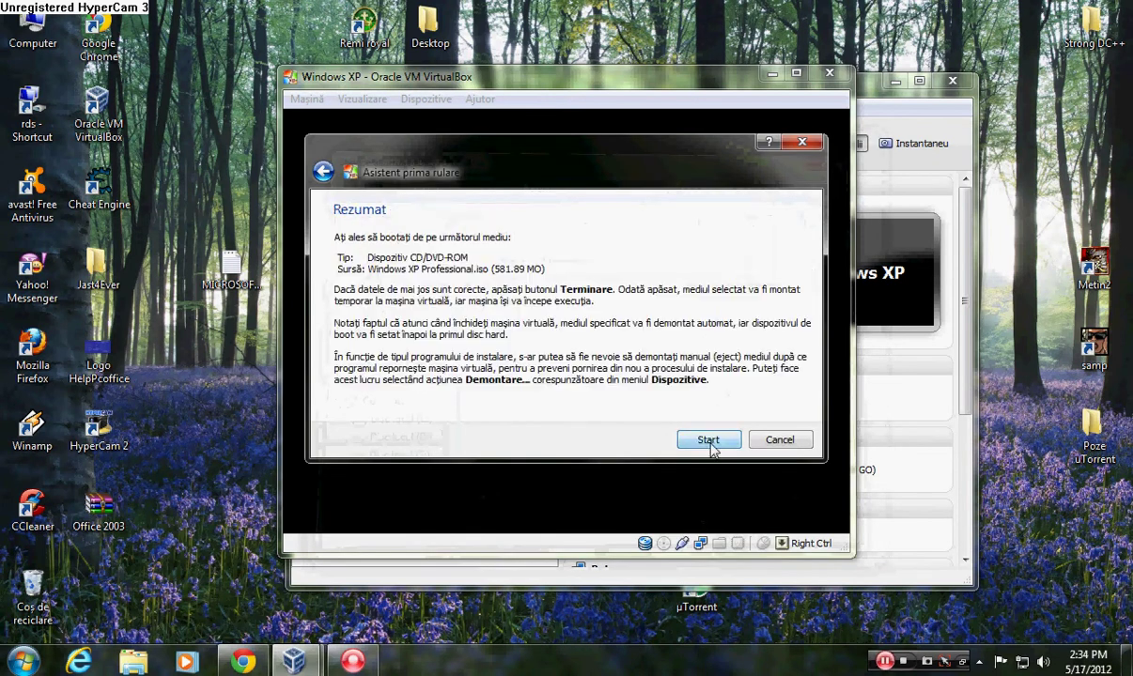
pyautogui.click(712, 440)
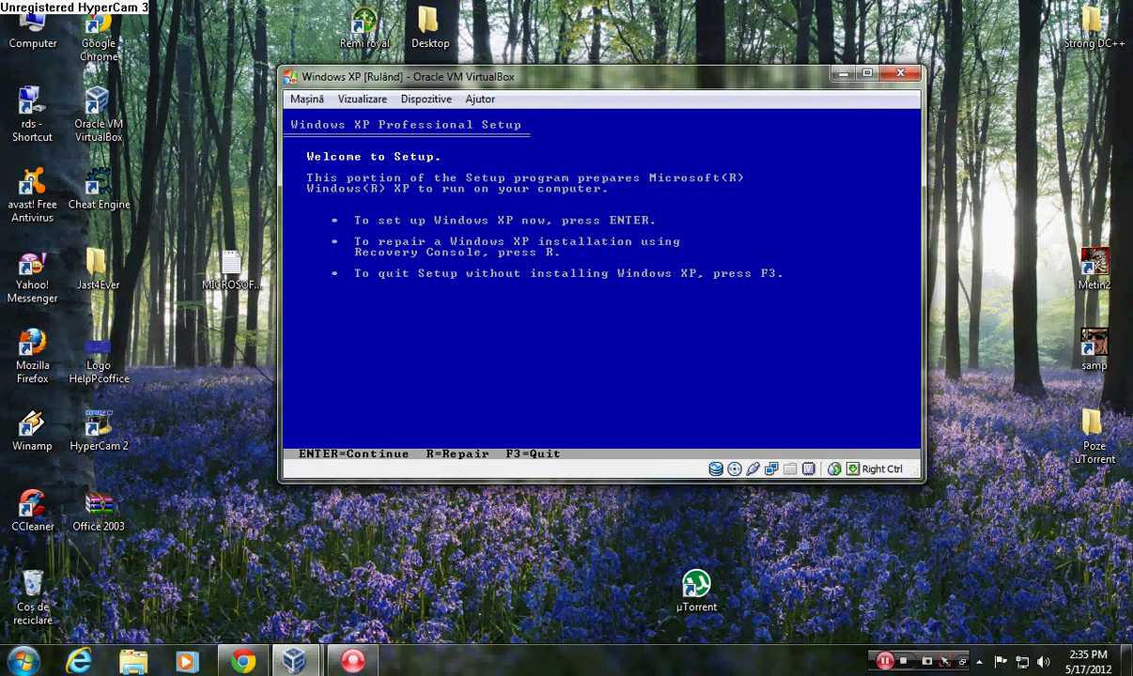
# Step: Begin setting up Windows XP and accept the licence agreement
pyautogui.press('Return')
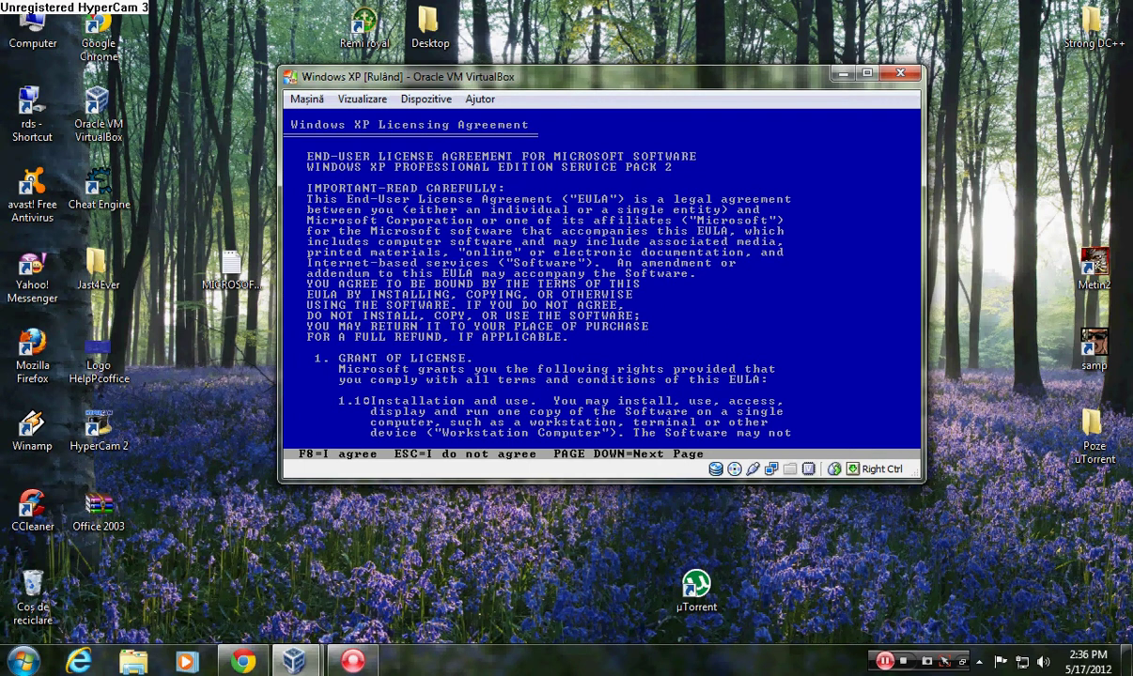
pyautogui.press('F8')
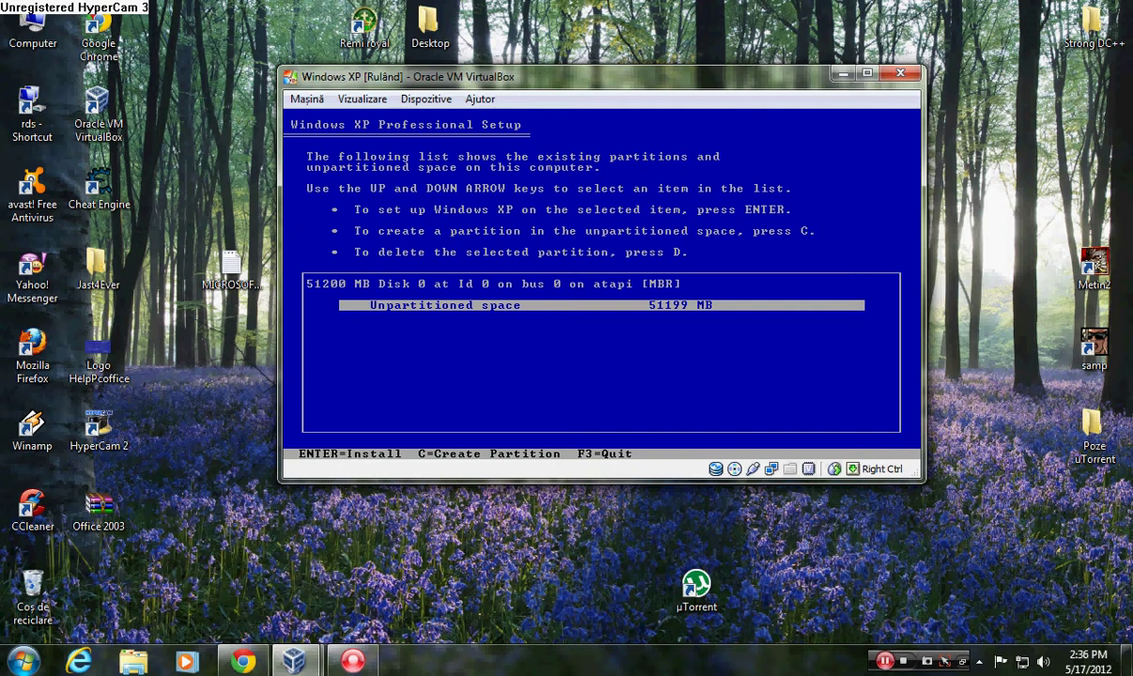
pyautogui.press('Return')
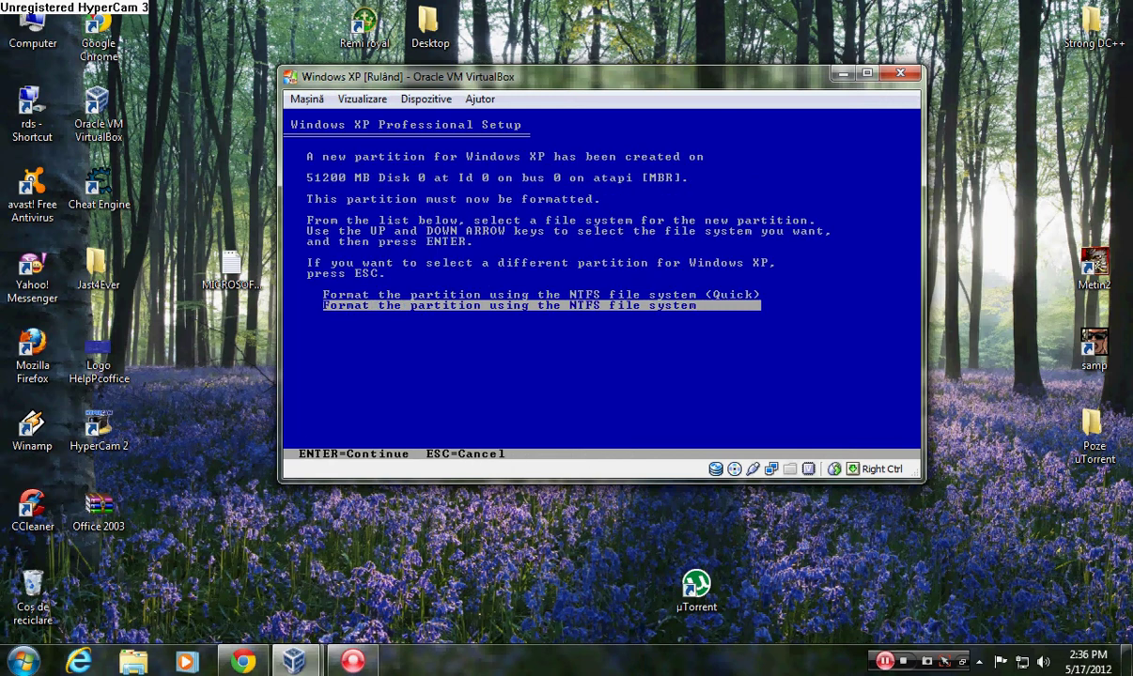
pyautogui.press('Up')
pyautogui.press('Down')
pyautogui.press('Escape')
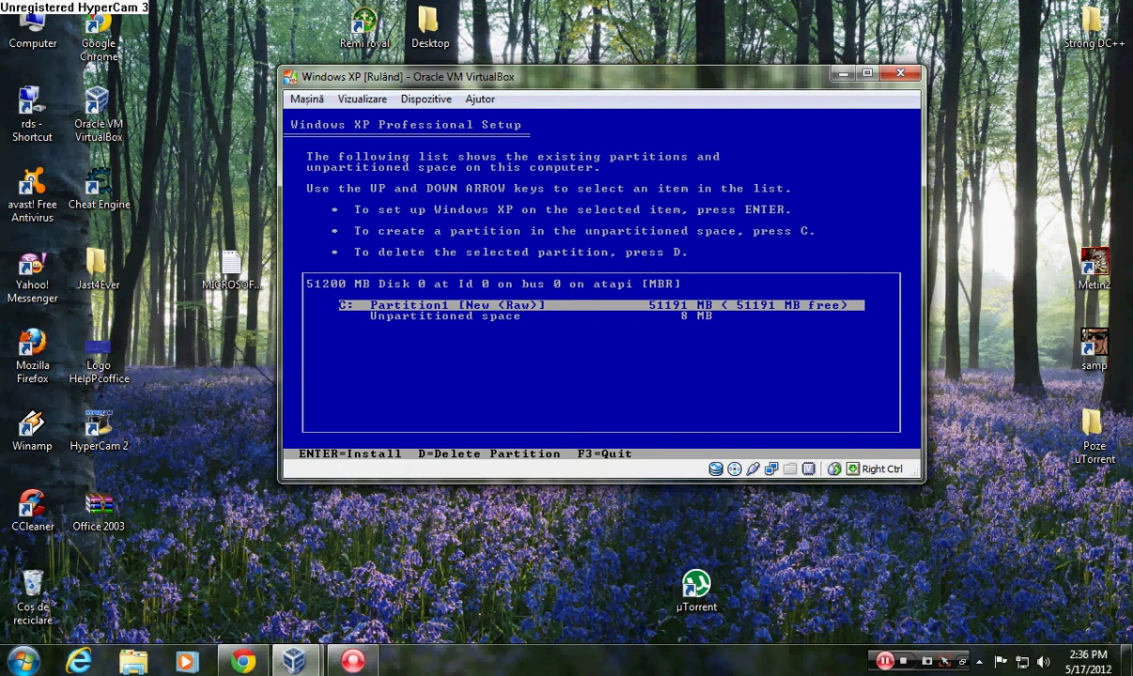
pyautogui.press('d')
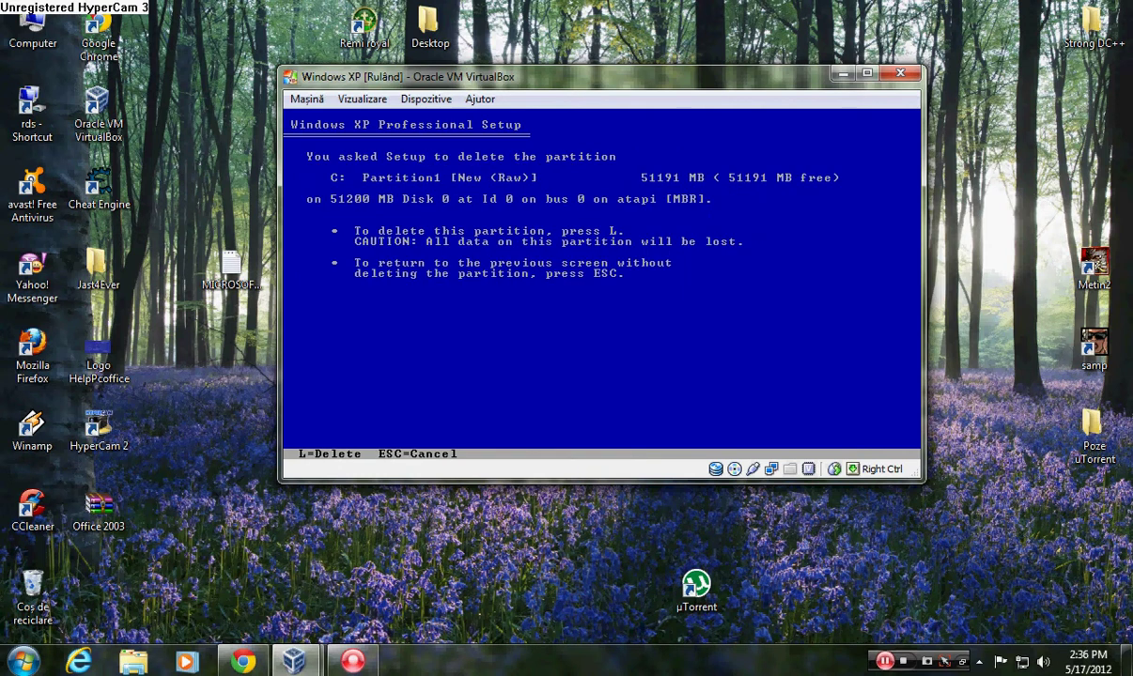
pyautogui.press('l')
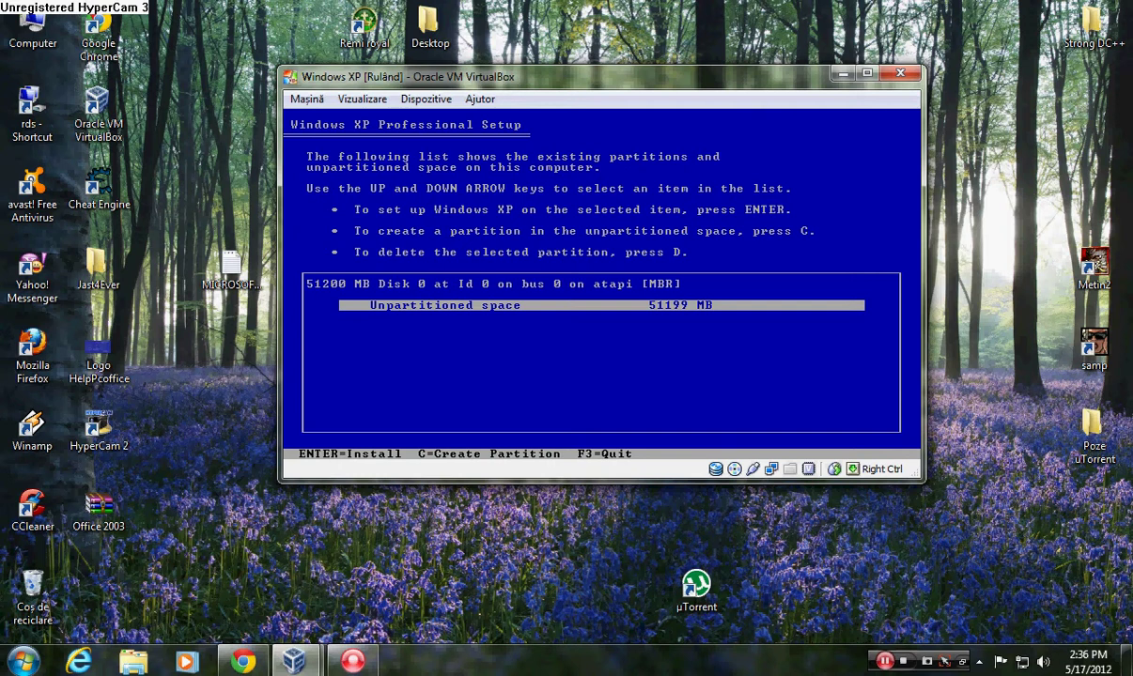
# Step: Create a 25000 MB partition in the unpartitioned space of the virtual disk
pyautogui.press('c')
pyautogui.press('BackSpace')
pyautogui.press('BackSpace')
pyautogui.press('BackSpace')
pyautogui.press('BackSpace')
pyautogui.press('BackSpace')
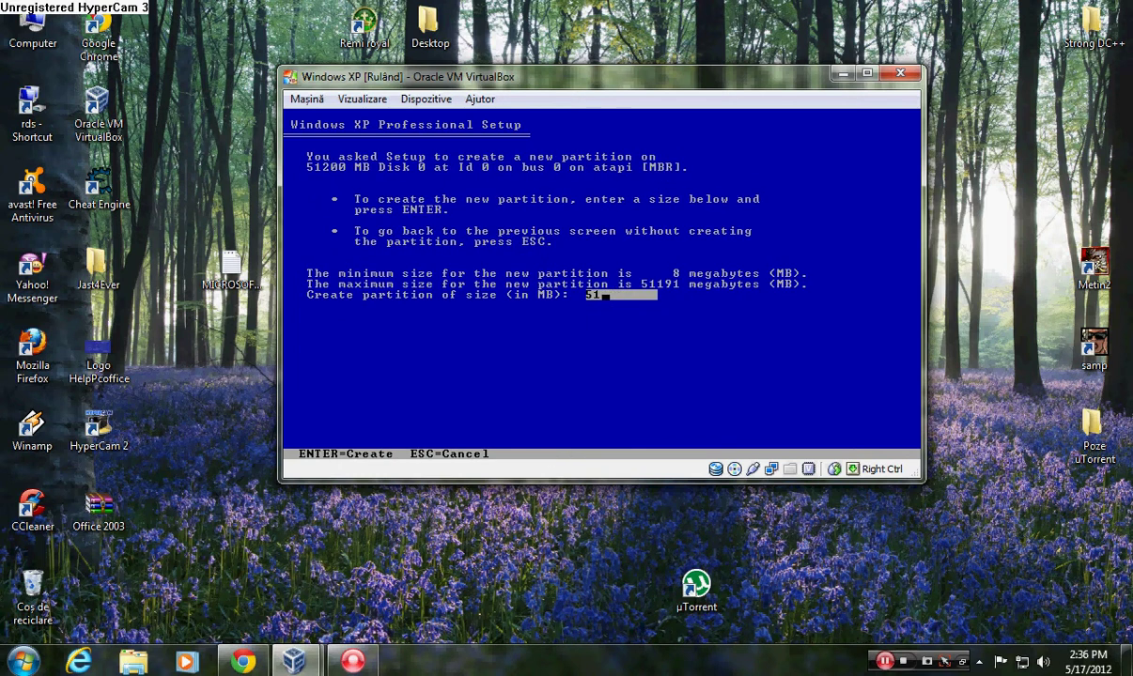
pyautogui.write('25000')
pyautogui.press('Return')
# Step: Create a second partition of 26192 MB in the remaining unpartitioned space
pyautogui.press('Down')
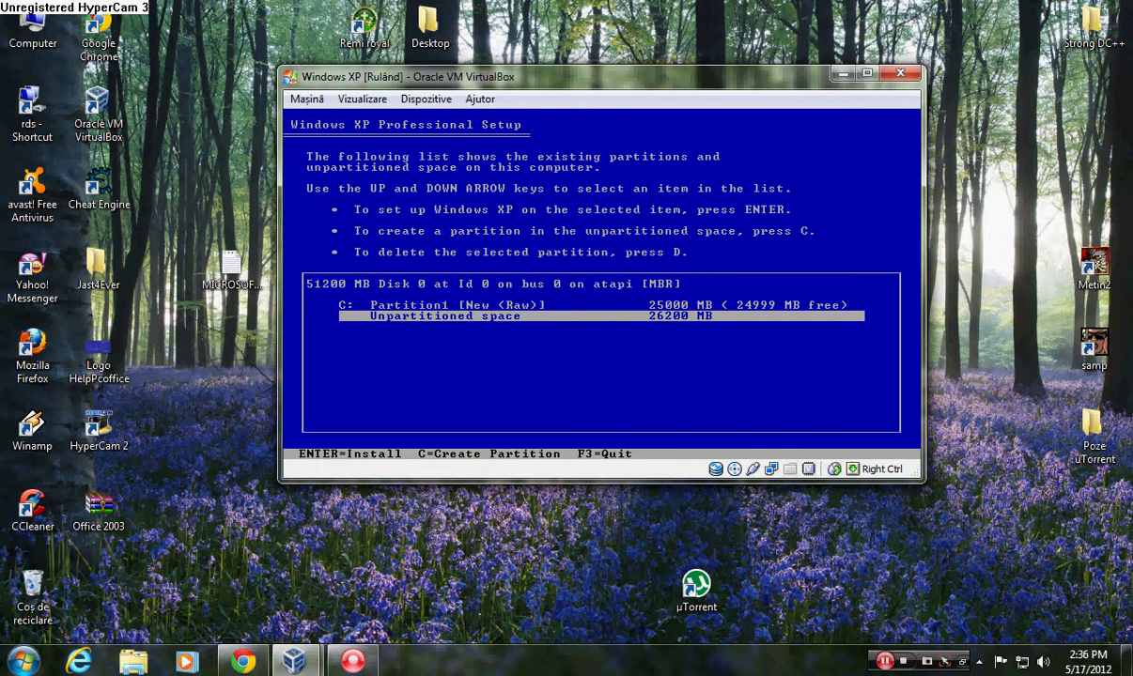
pyautogui.press('c')
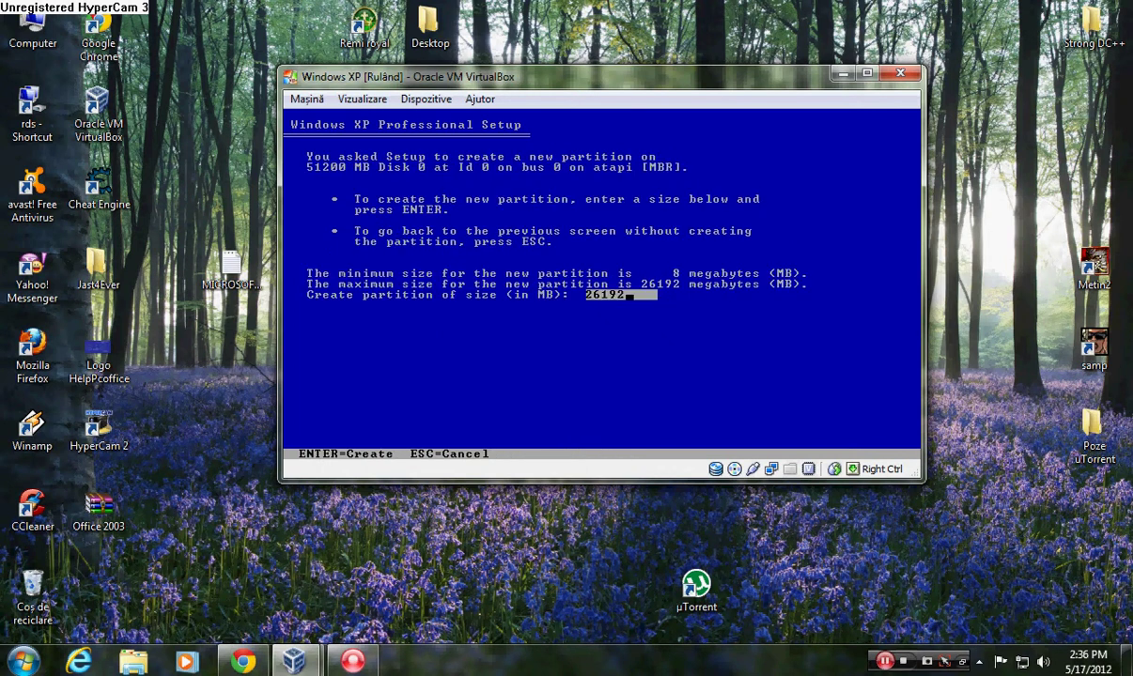
pyautogui.press('Return')
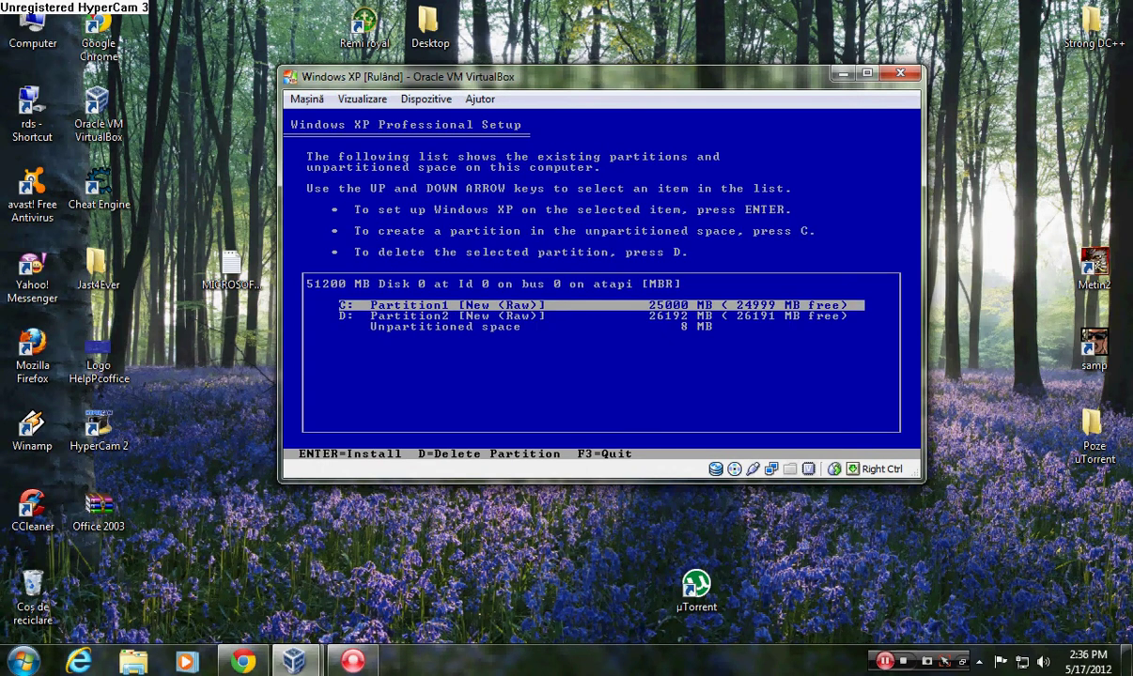
# Step: Choose the 25000 MB partition C: as the one on which to set up Windows XP
pyautogui.press('Down')
pyautogui.press('Down')
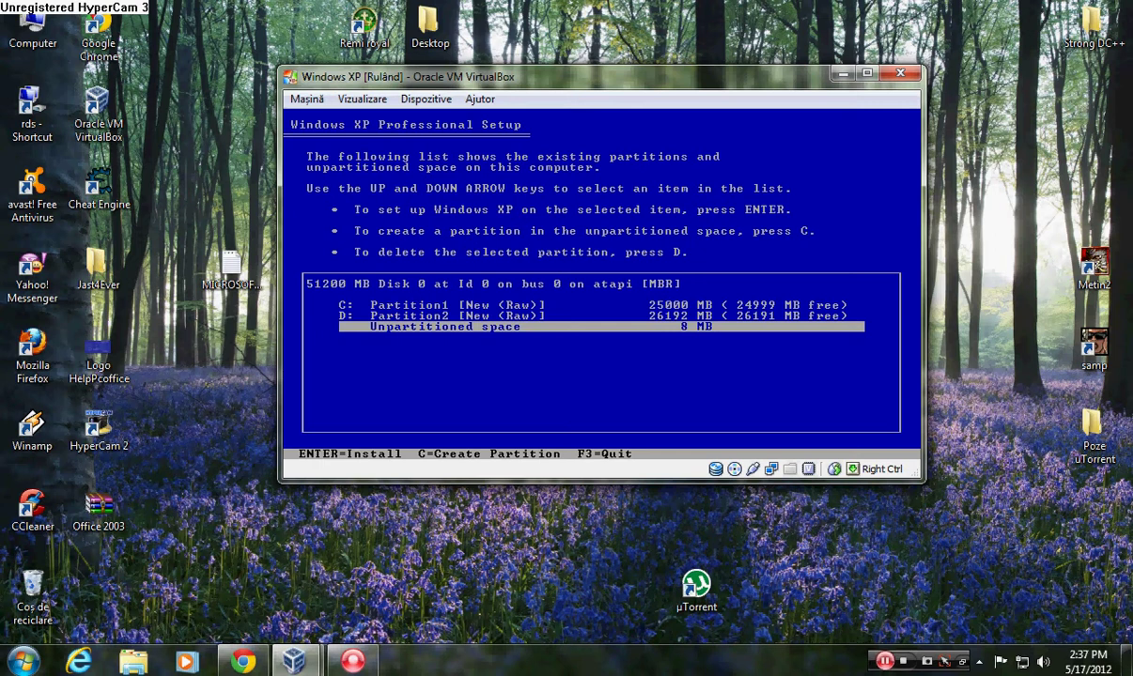
pyautogui.press('Up')
pyautogui.press('Up')
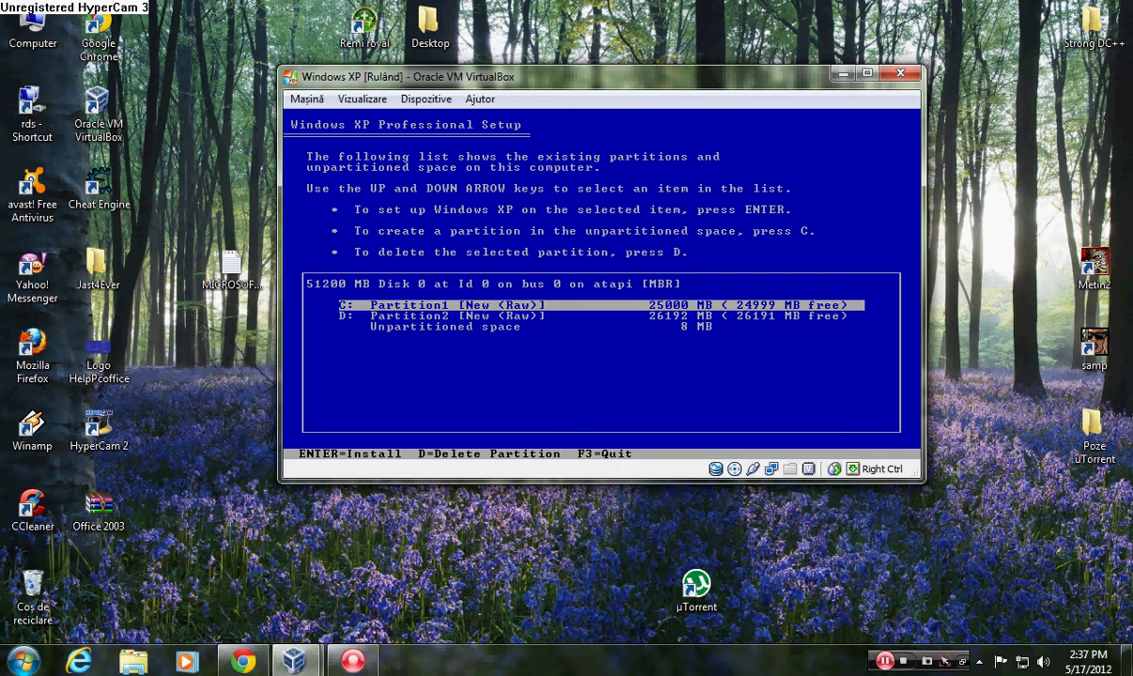
pyautogui.press('Return')
# Step: Format the chosen partition using the NTFS file system (Quick) option
pyautogui.press('Up')
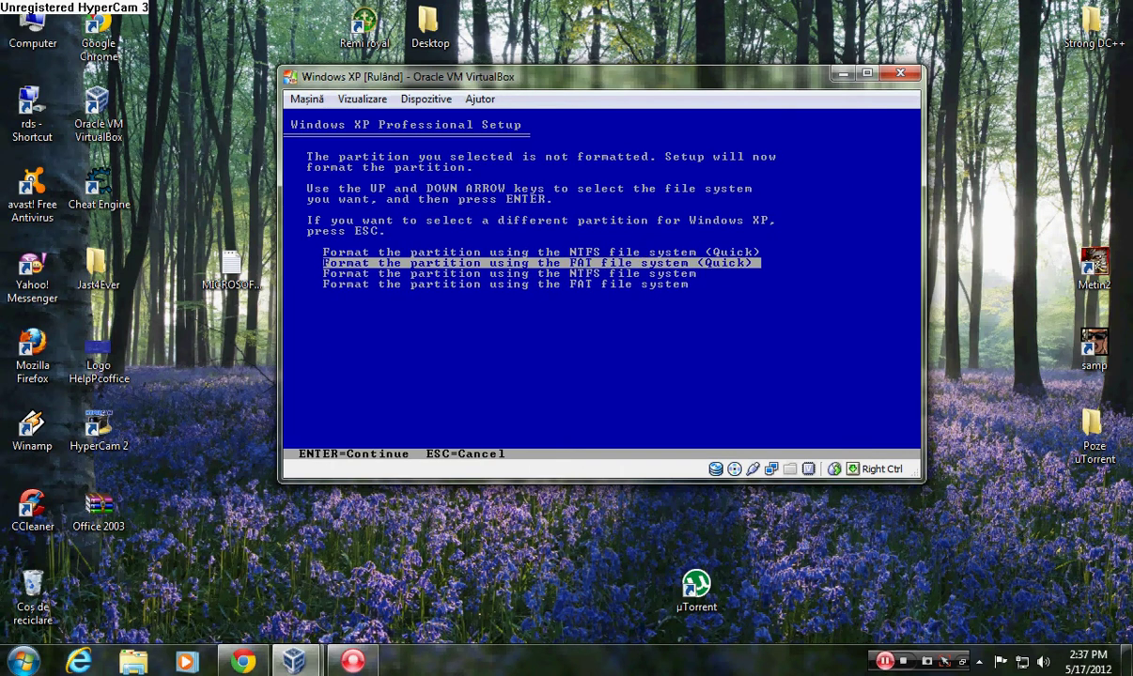
pyautogui.press('Up')
pyautogui.press('Down')
pyautogui.press('Up')
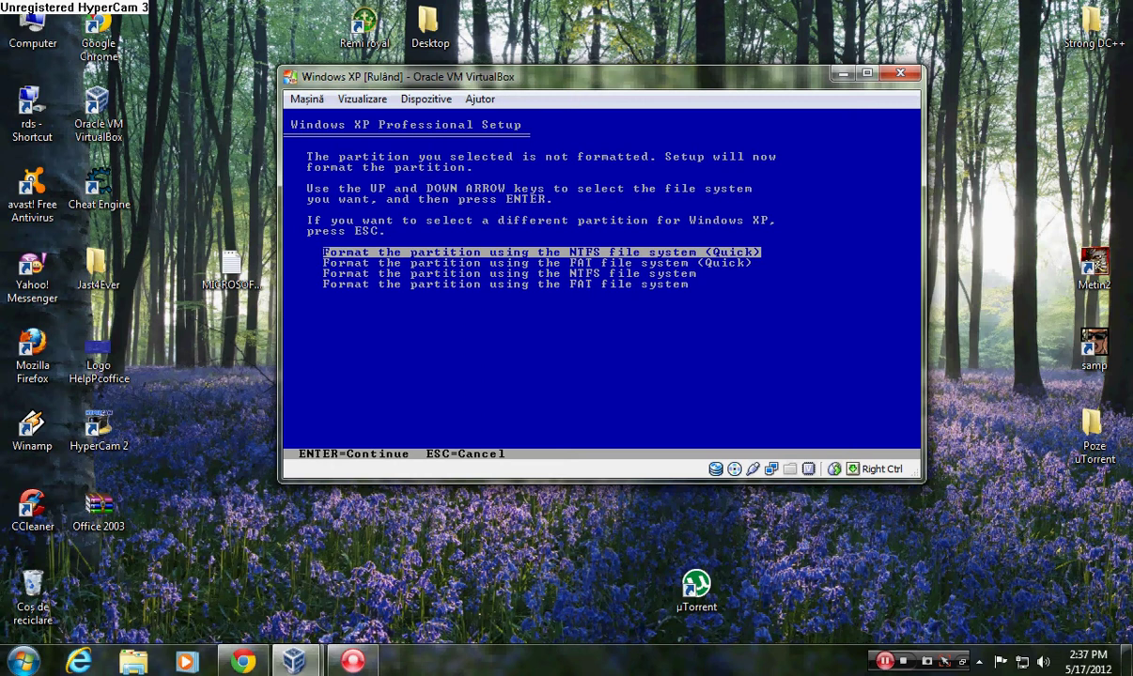
pyautogui.press('Down')
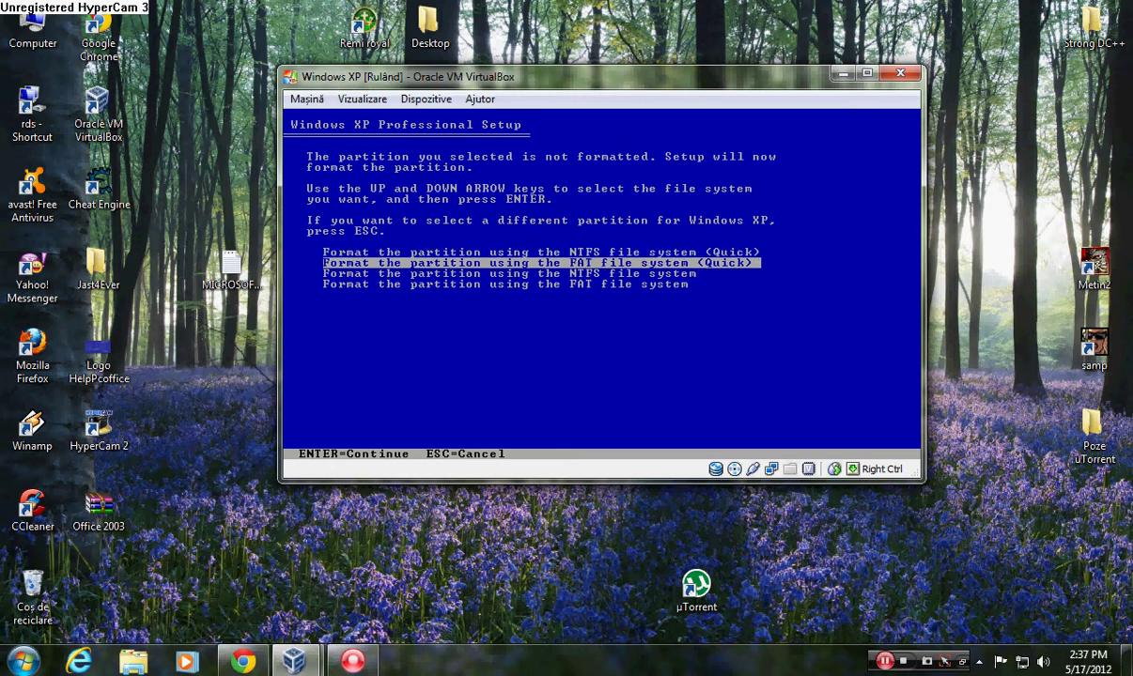
pyautogui.press('Down')
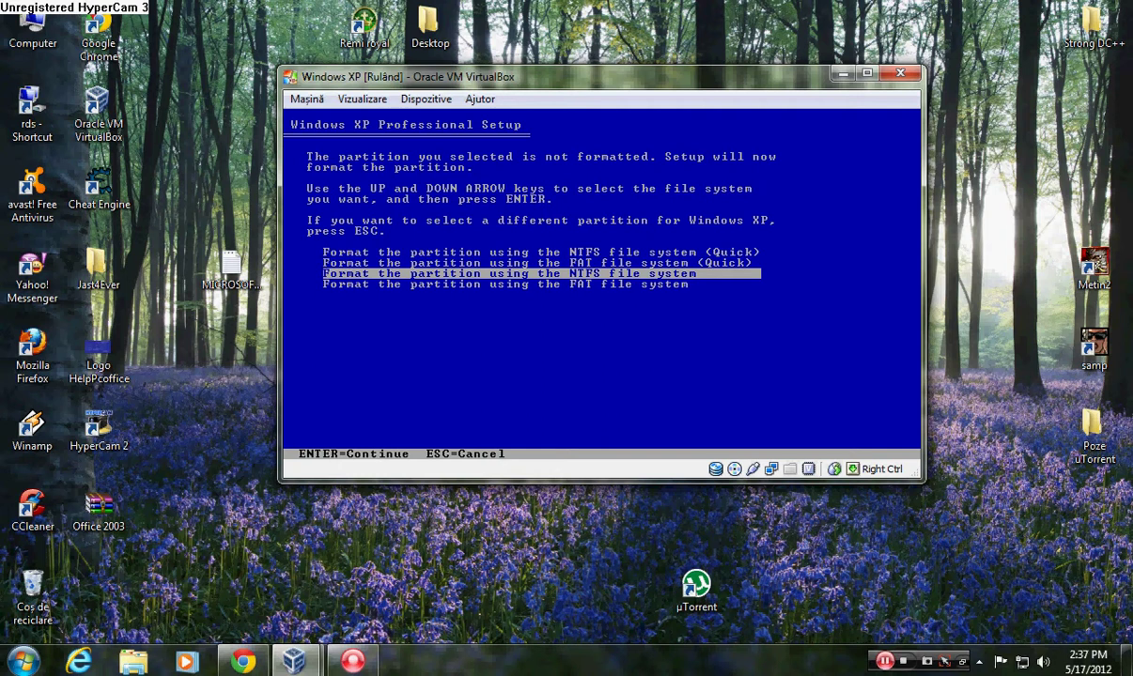
pyautogui.press('Up')
pyautogui.press('Up')
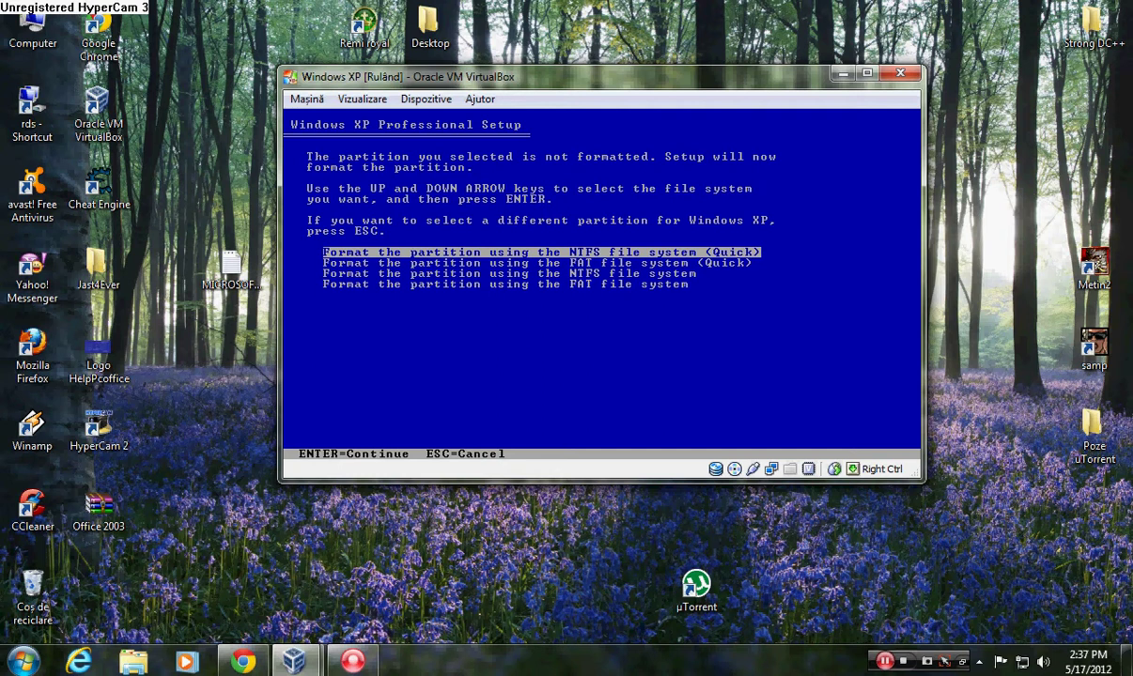
pyautogui.press('Down')
pyautogui.press('Down')
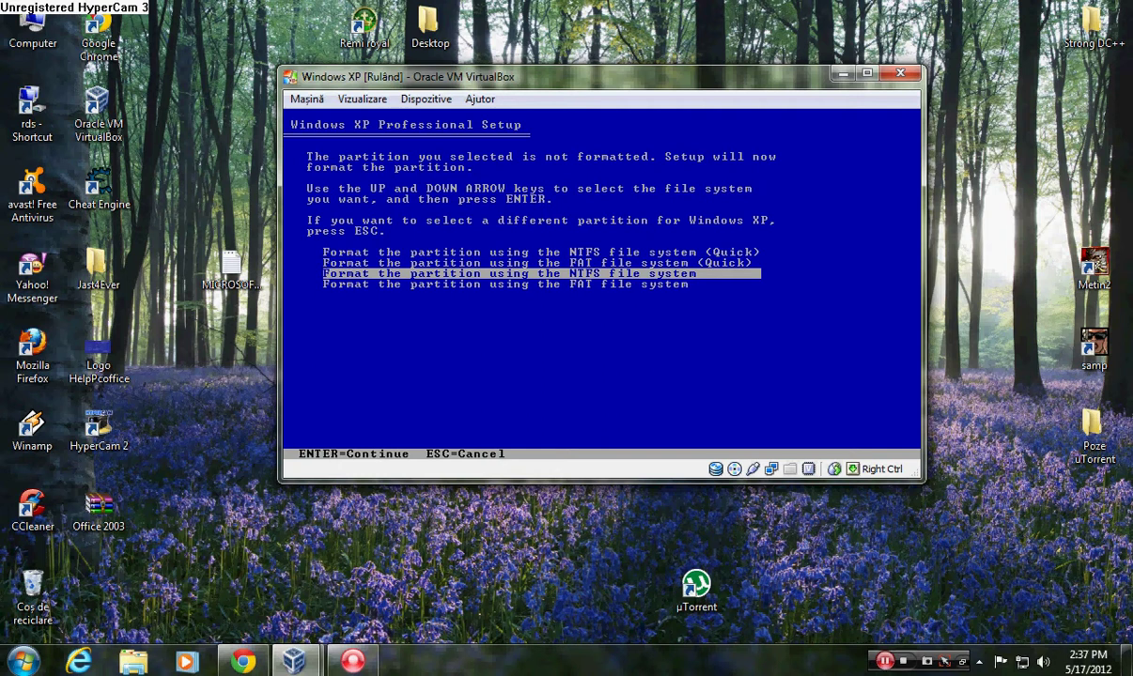
pyautogui.press('Up')
pyautogui.press('Up')
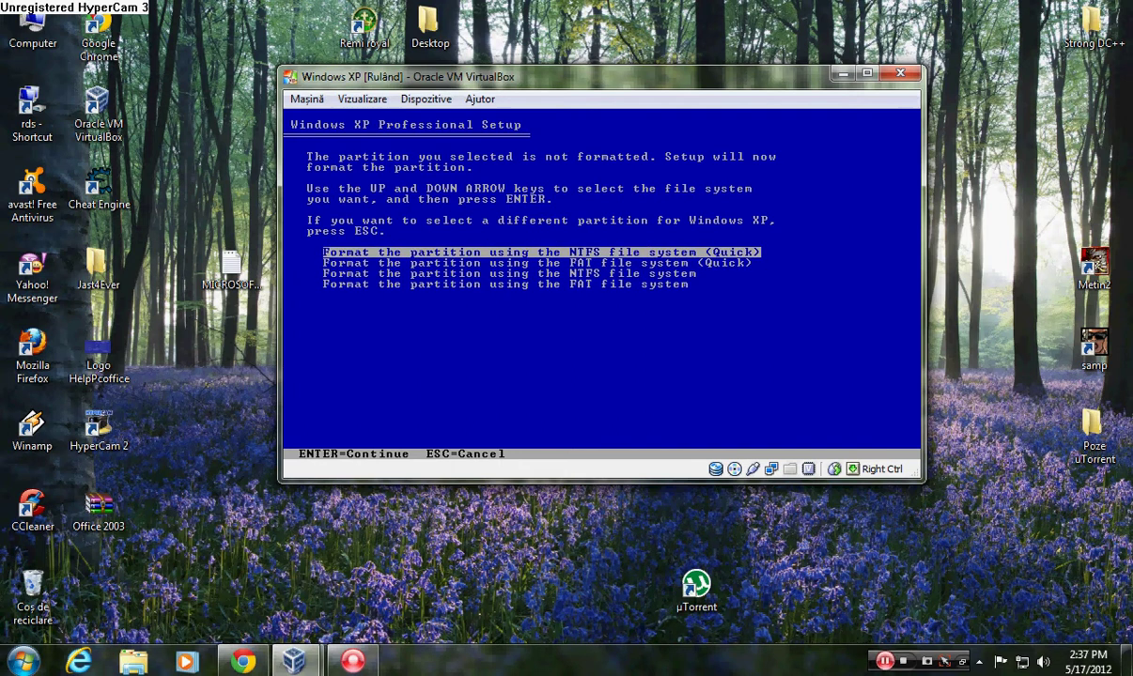
pyautogui.press('Return')
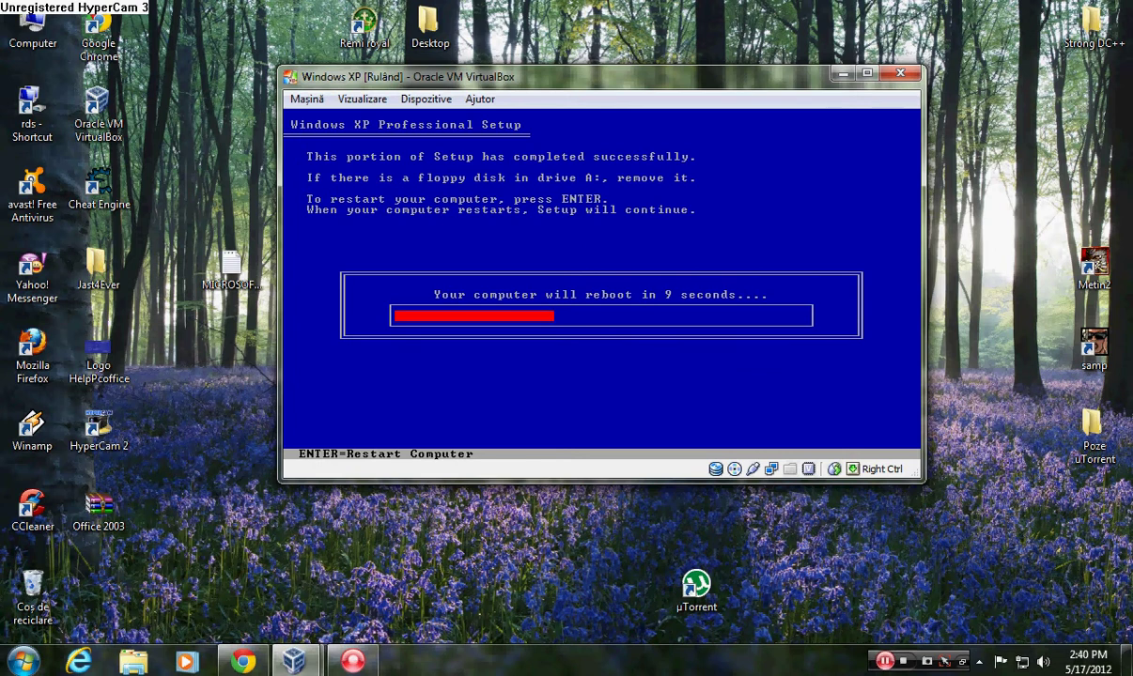
# Step: Restart the virtual computer to continue Windows XP setup, and release the captured keyboard and mouse back to the host
pyautogui.press('Return')
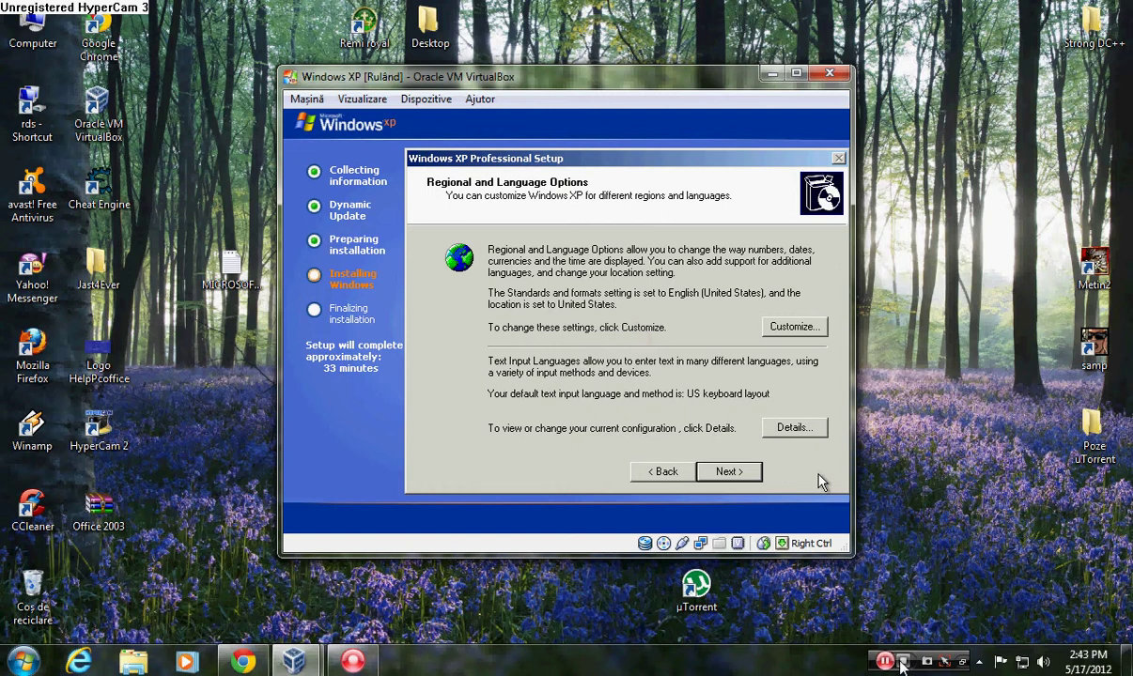
pyautogui.press('Control_R')
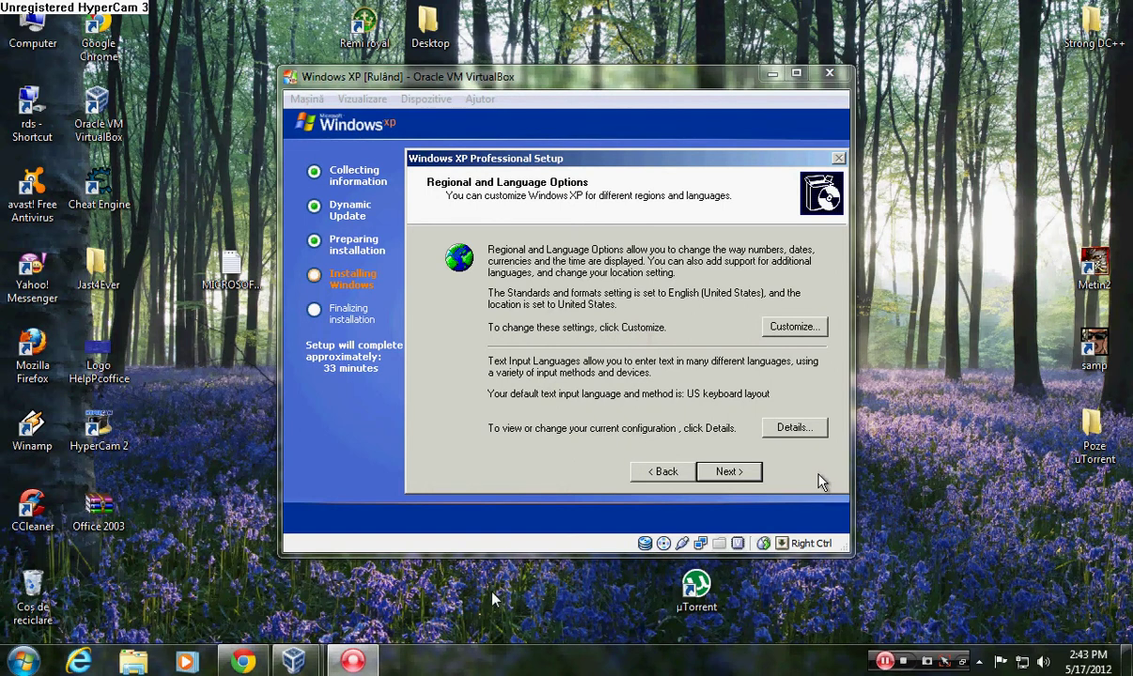